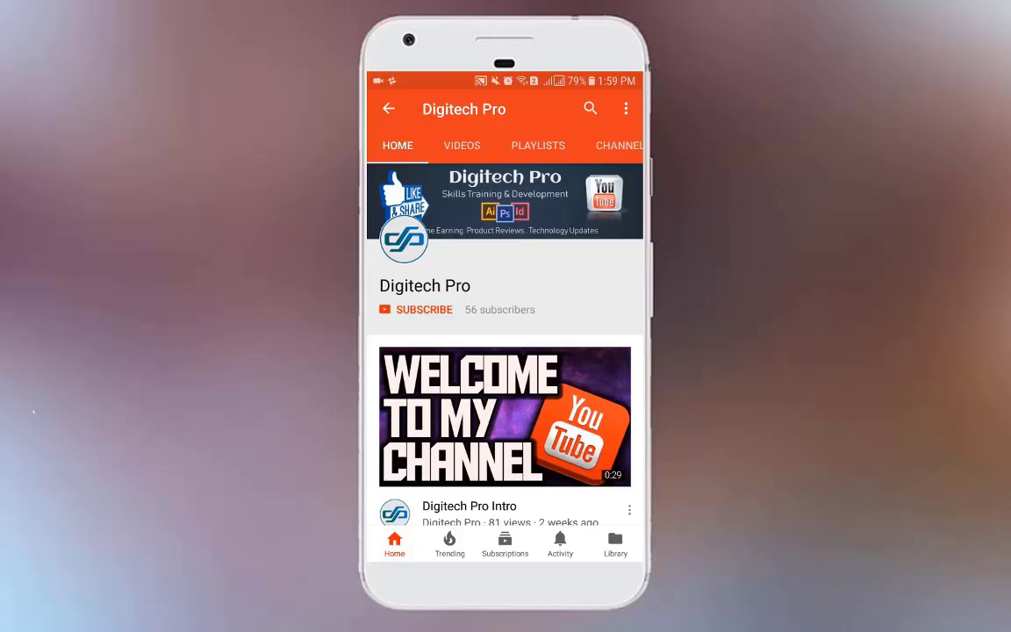
Subscribe to Digitech Pro and set its bell to all notifications.
{"action": "left_click", "coordinate": [422, 312]}
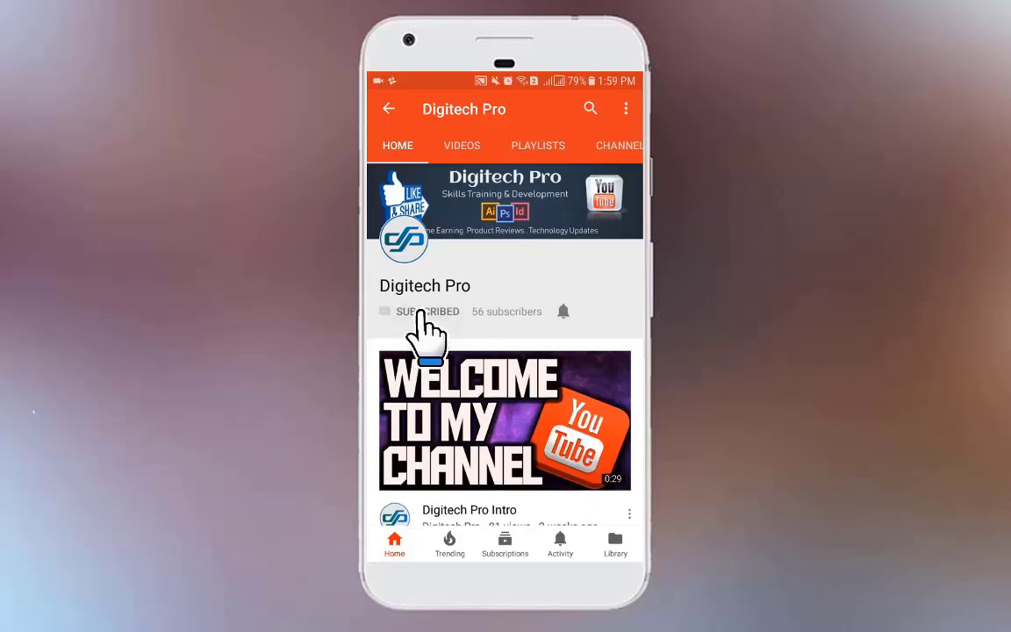
{"action": "left_click", "coordinate": [562, 312]}
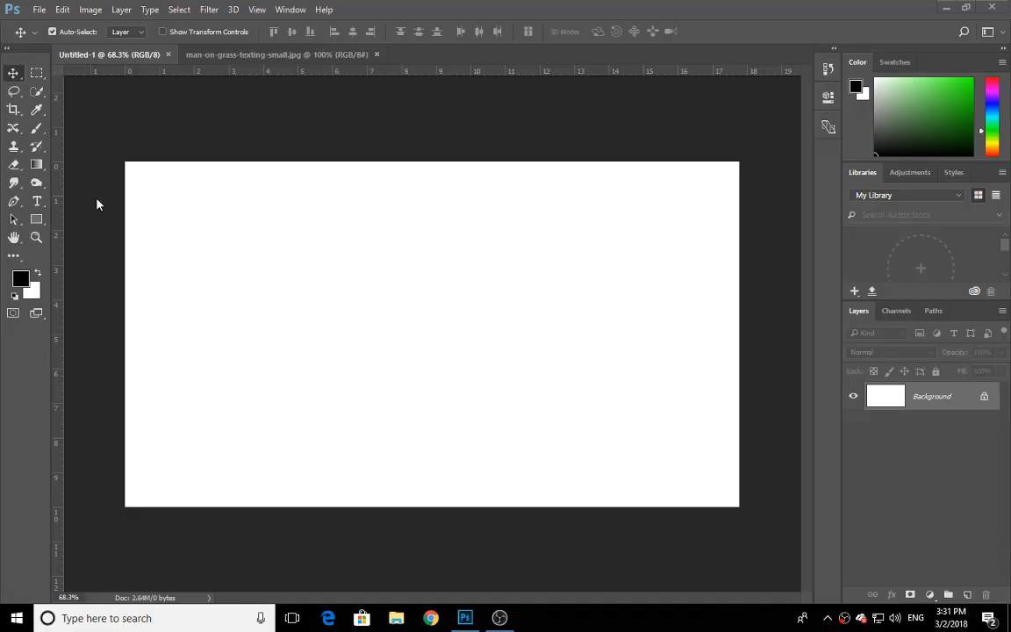
Choose the Rectangular Marquee Tool and select a rectangle across the middle of the blank canvas.
{"action": "left_click", "coordinate": [13, 128]}
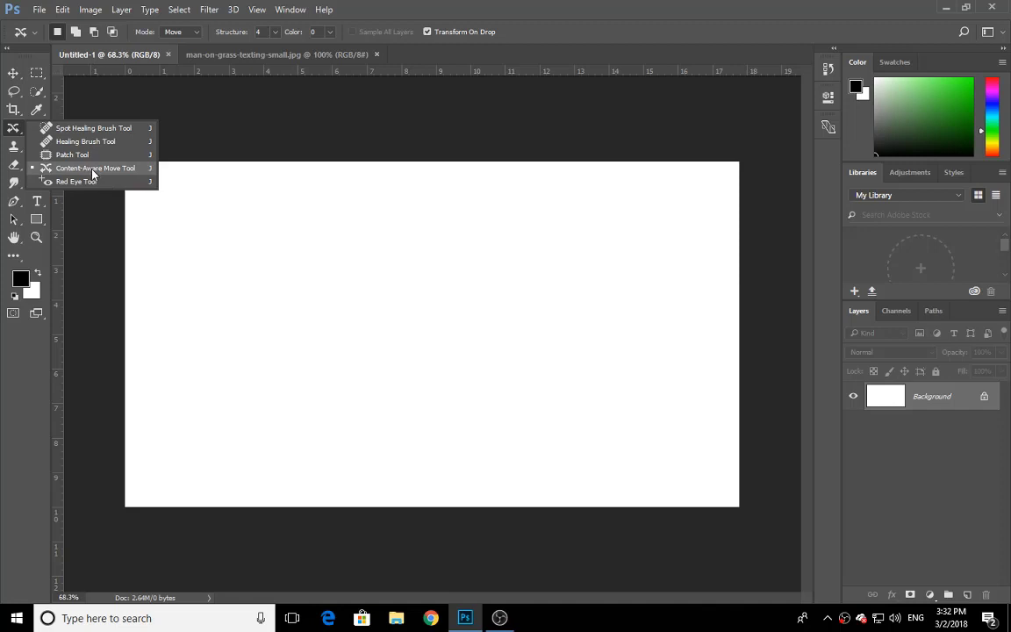
{"action": "left_click", "coordinate": [12, 123]}
{"action": "left_click", "coordinate": [12, 74]}
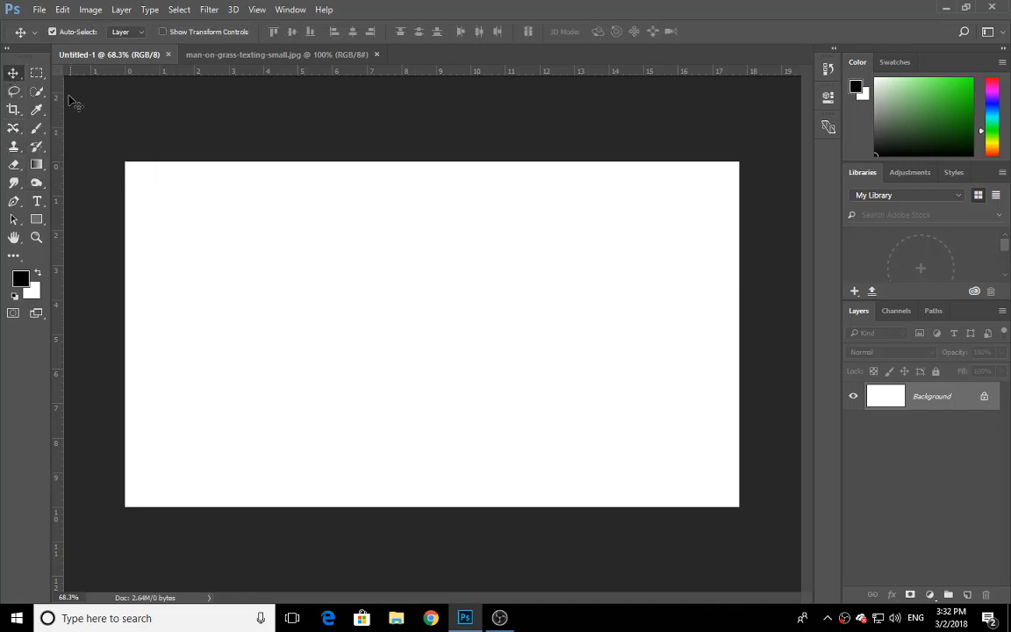
{"action": "left_click", "coordinate": [37, 72]}
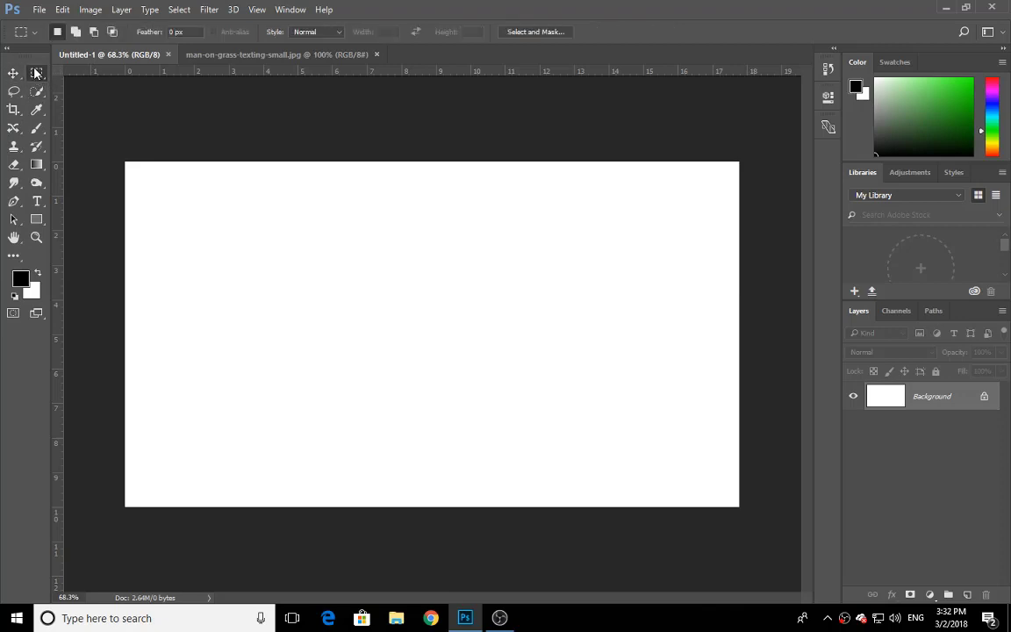
{"action": "right_click", "coordinate": [37, 72]}
{"action": "left_click", "coordinate": [79, 70]}
{"action": "left_click_drag", "start_coordinate": [266, 253], "coordinate": [525, 402]}
{"action": "key", "text": "BackSpace"}
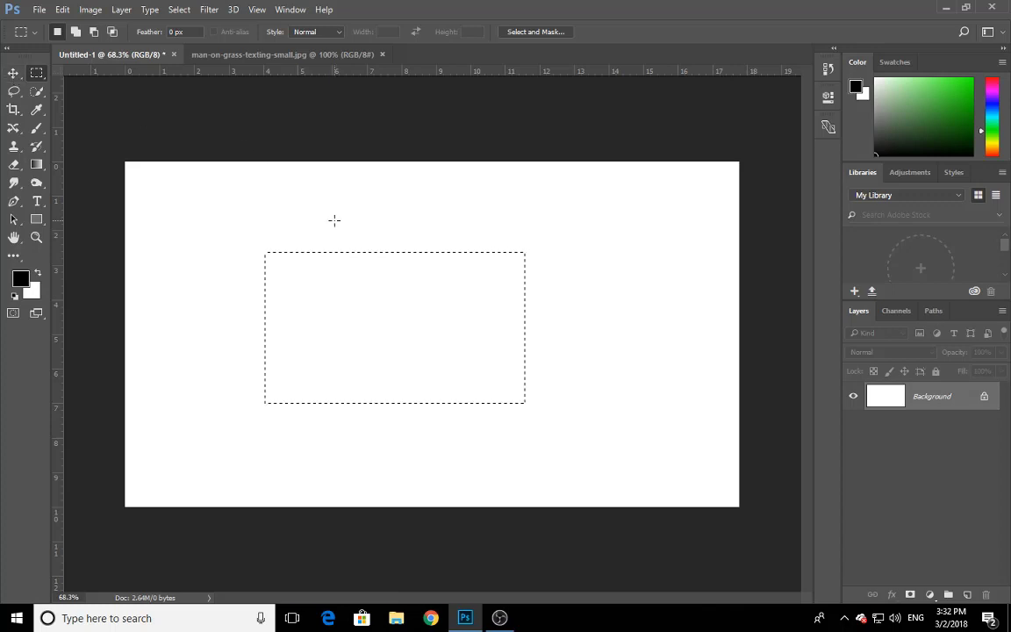
{"action": "key", "text": "shift+BackSpace"}
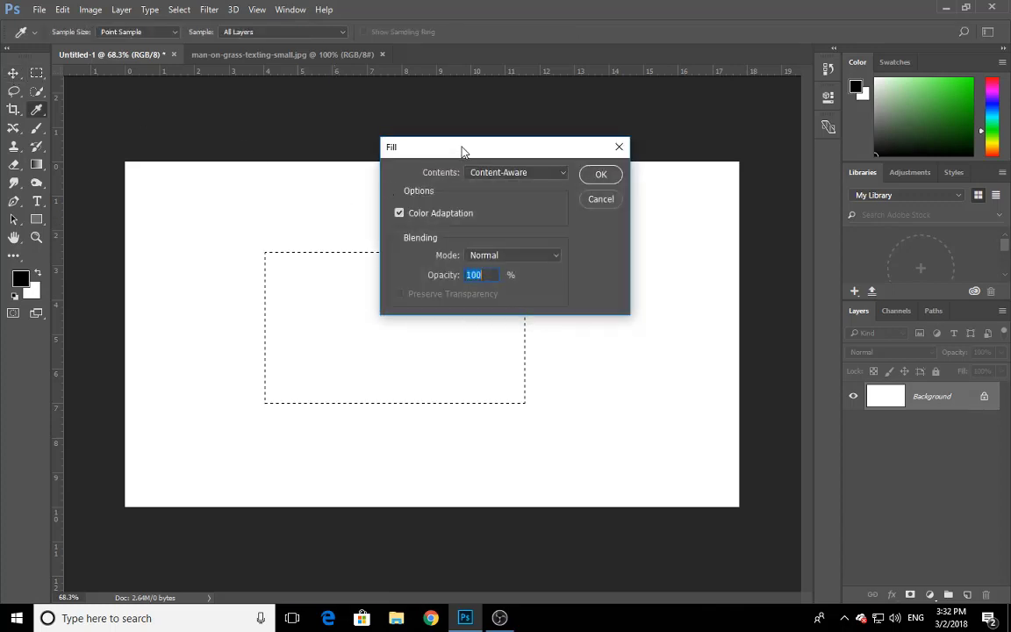
{"action": "left_click_drag", "start_coordinate": [469, 151], "coordinate": [628, 201]}
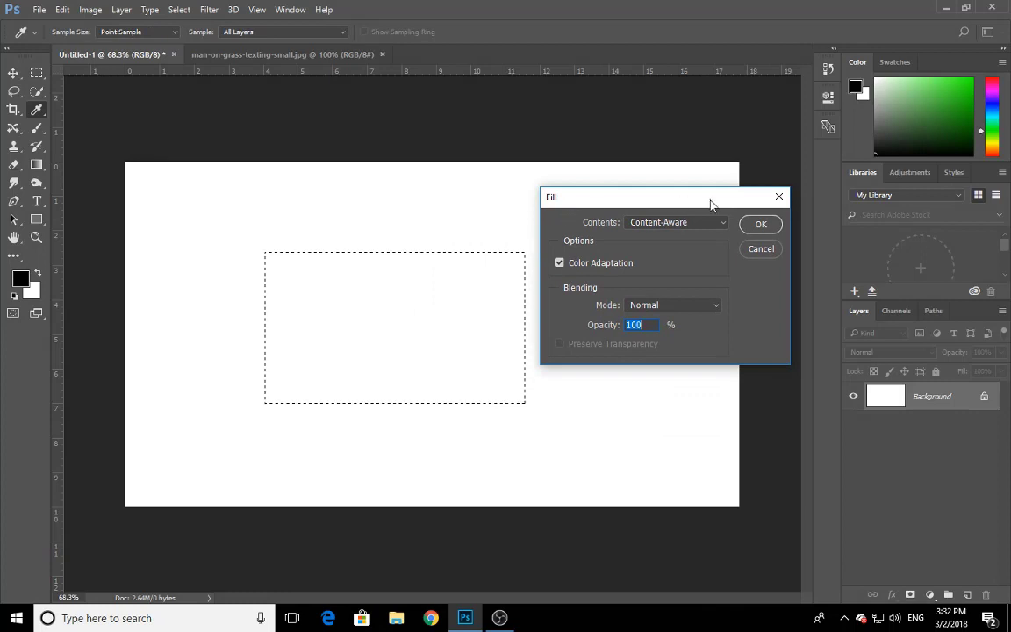
{"action": "left_click", "coordinate": [779, 197]}
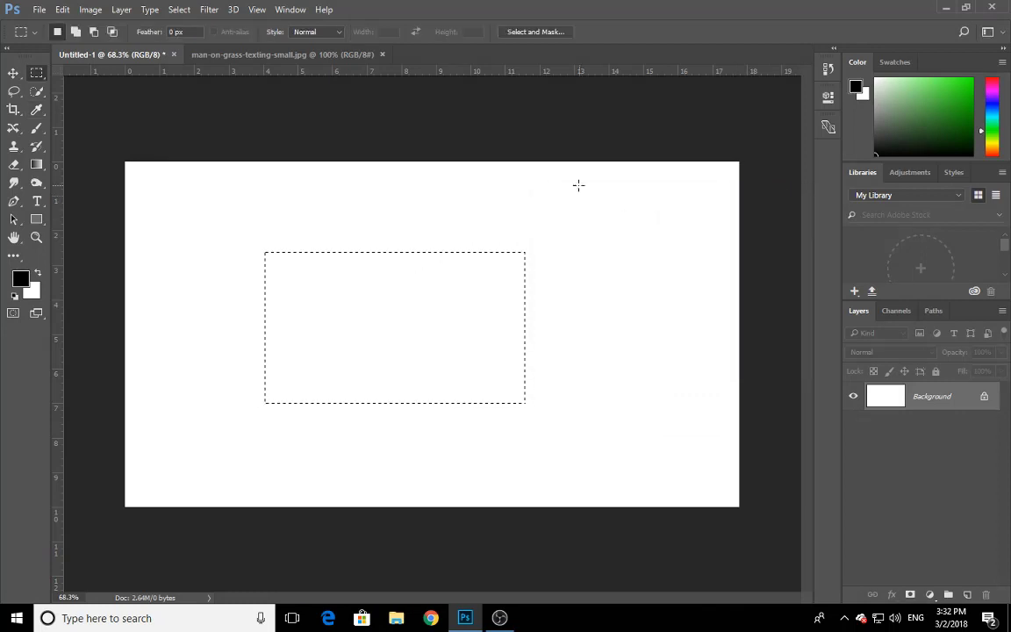
{"action": "key", "text": "shift+F5"}
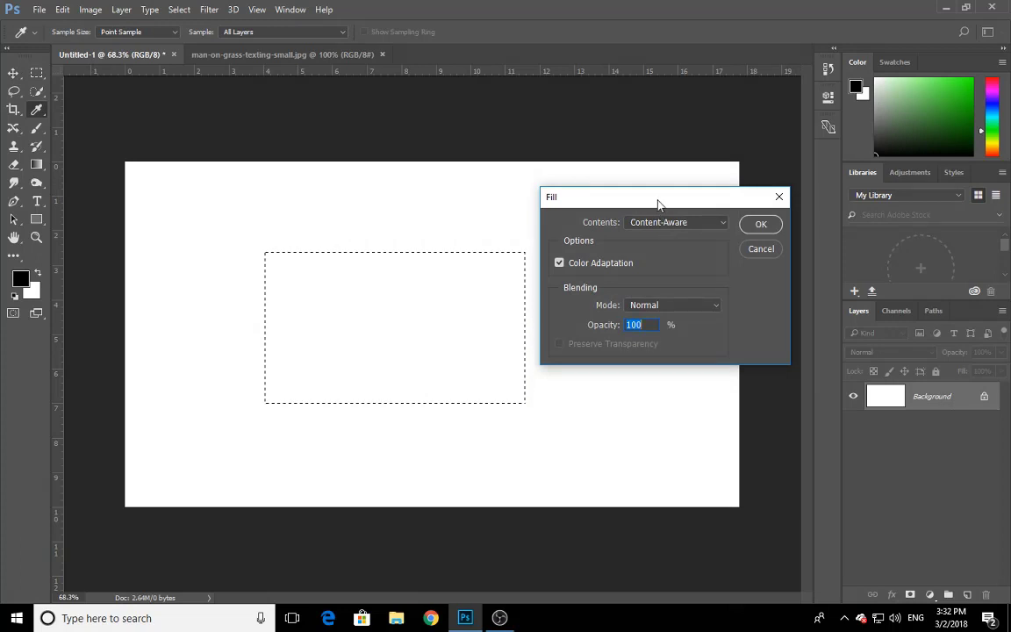
{"action": "left_click", "coordinate": [778, 197]}
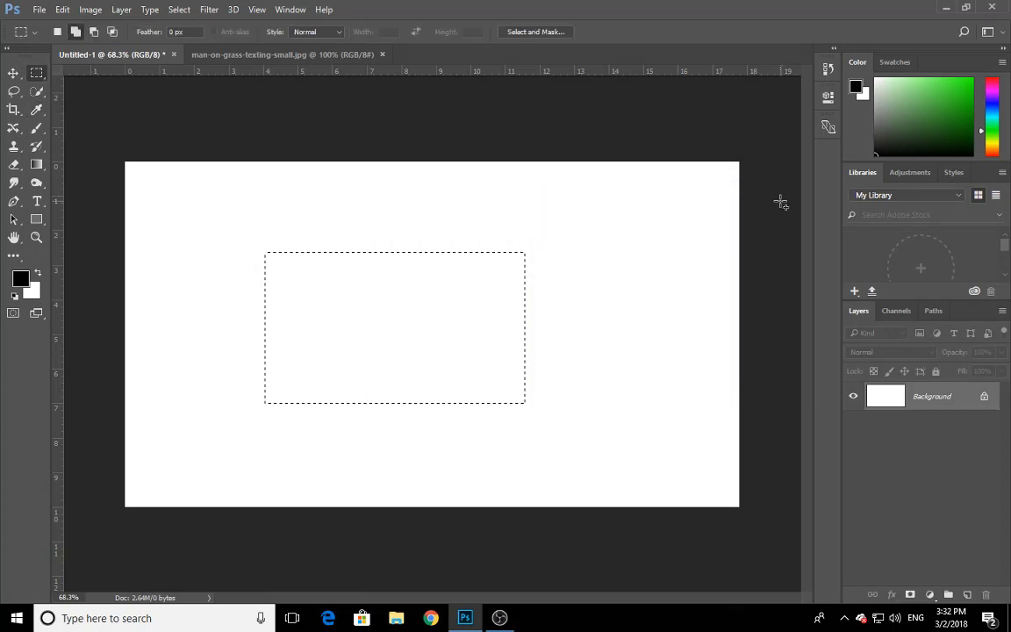
{"action": "key", "text": "shift+F5"}
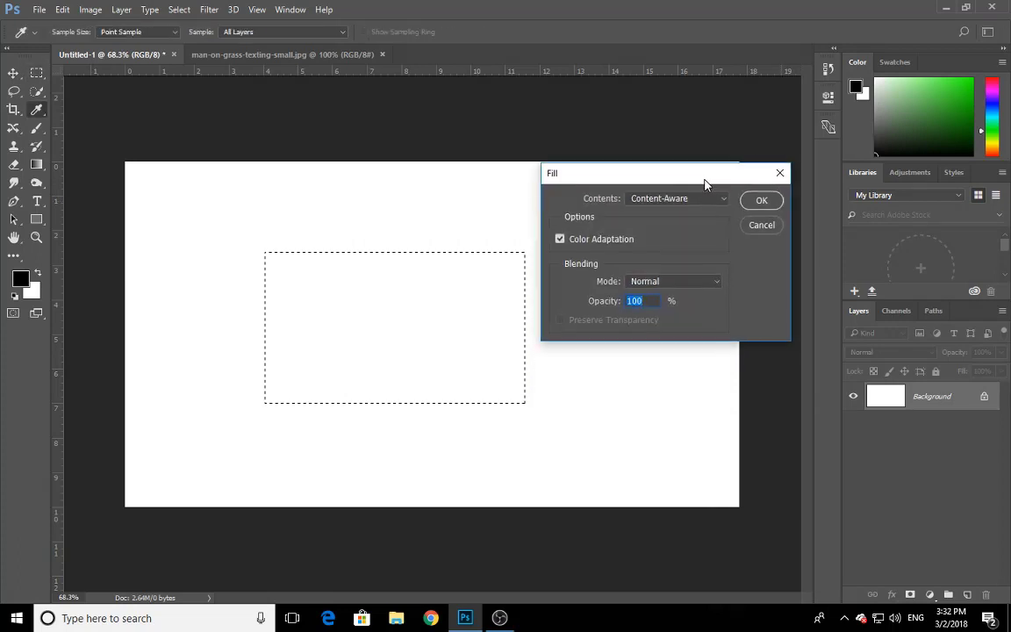
{"action": "left_click_drag", "start_coordinate": [705, 184], "coordinate": [742, 205]}
{"action": "left_click", "coordinate": [732, 218]}
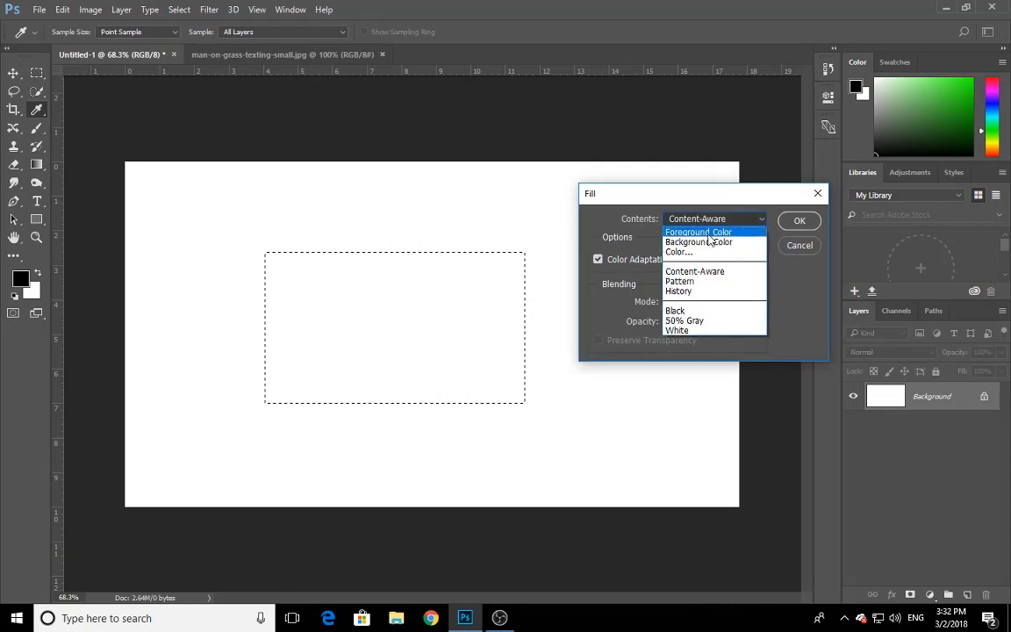
{"action": "left_click", "coordinate": [711, 233]}
{"action": "left_click", "coordinate": [725, 221]}
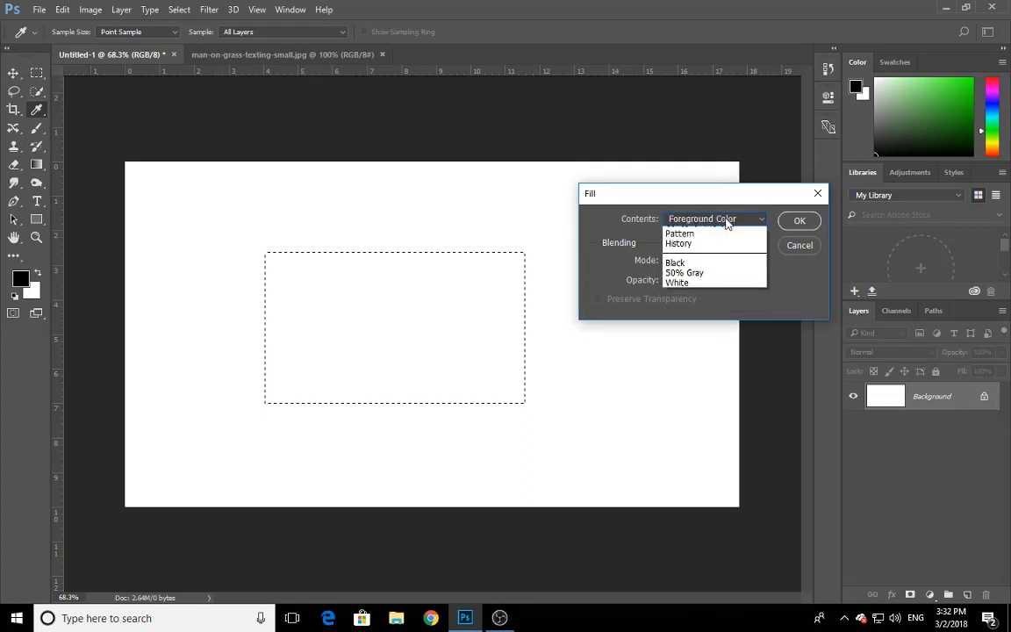
{"action": "left_click", "coordinate": [721, 232]}
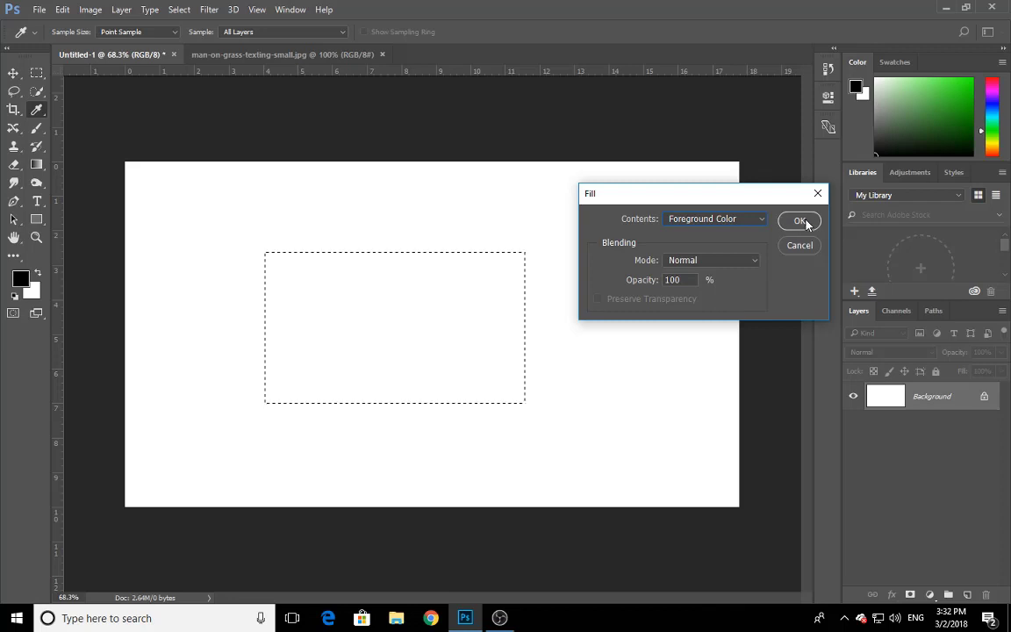
{"action": "left_click", "coordinate": [800, 221]}
{"action": "key", "text": "m"}
{"action": "key", "text": "ctrl+z"}
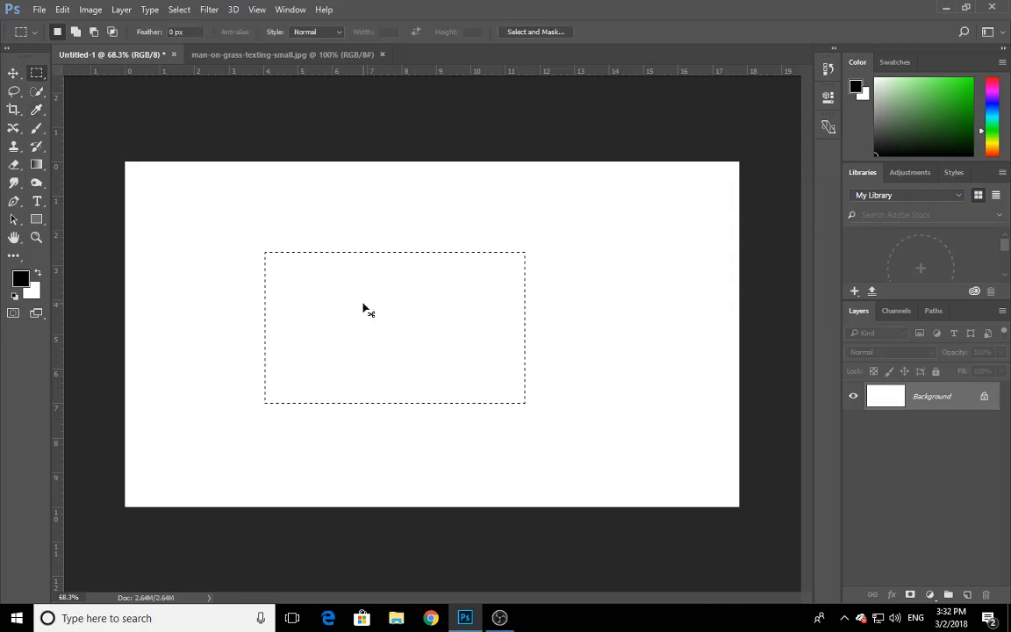
{"action": "key", "text": "shift+F5"}
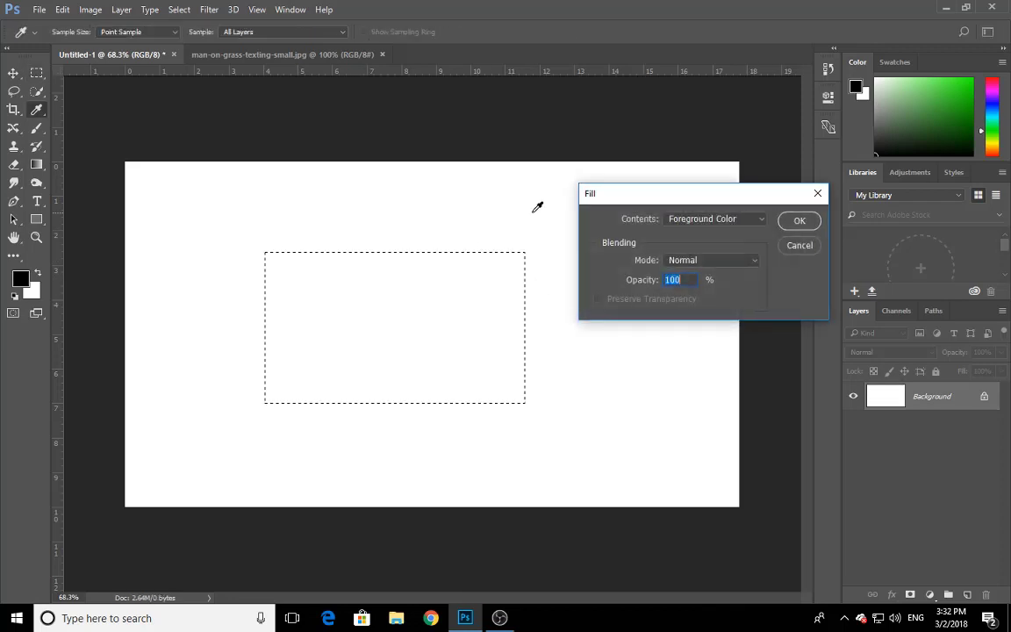
{"action": "left_click", "coordinate": [749, 221]}
{"action": "left_click", "coordinate": [728, 242]}
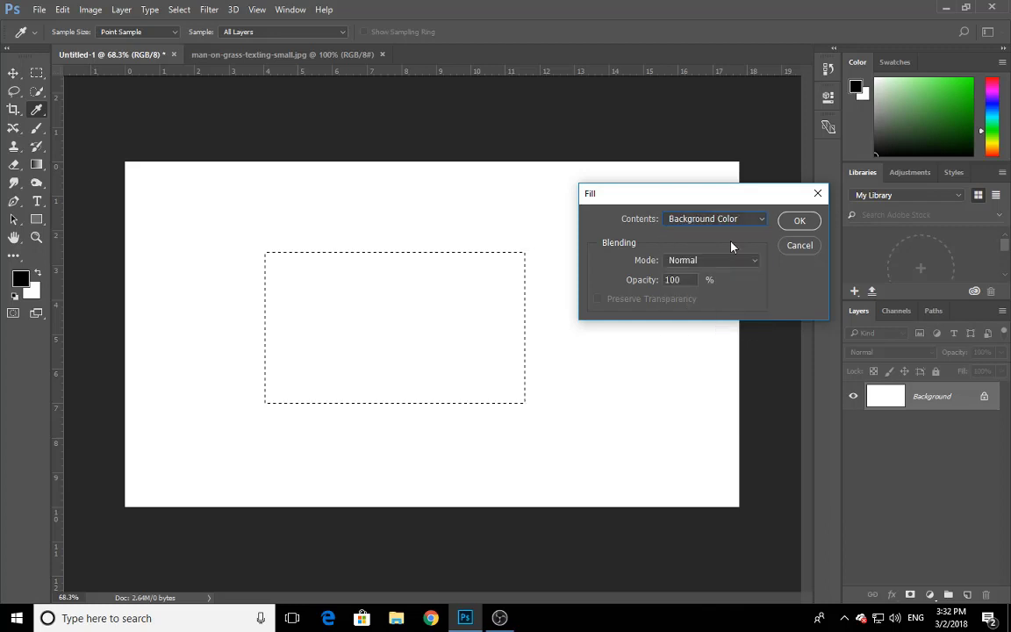
{"action": "left_click", "coordinate": [797, 221]}
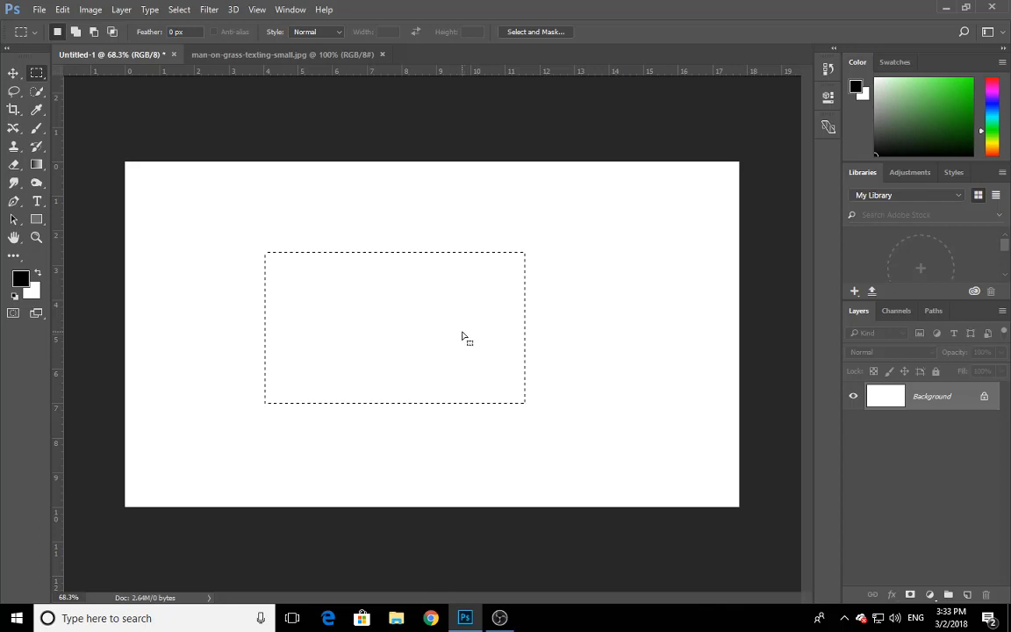
{"action": "key", "text": "shift+F5"}
{"action": "left_click", "coordinate": [725, 231]}
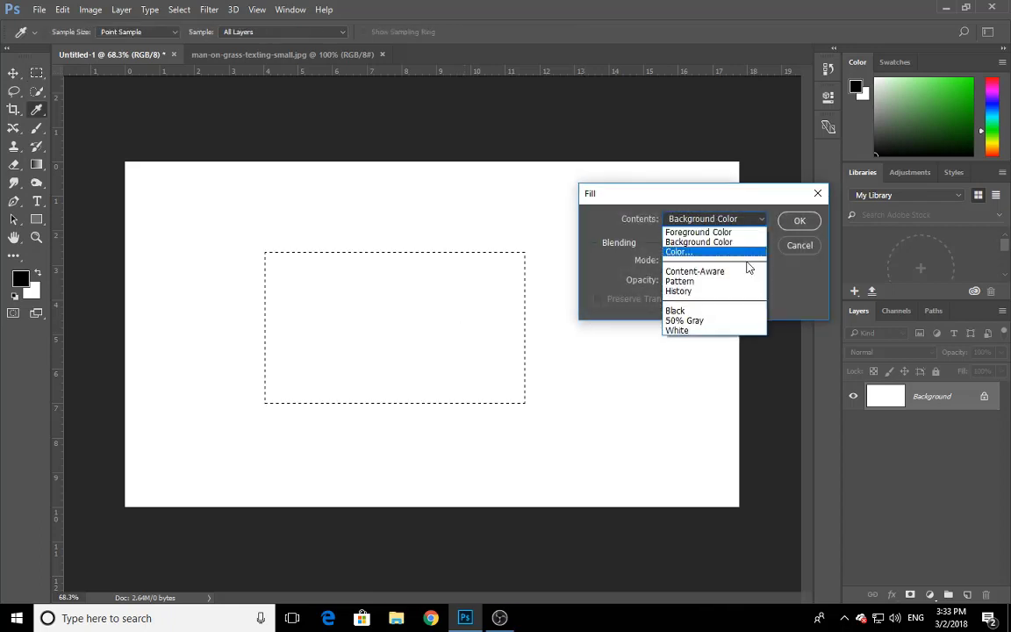
{"action": "left_click", "coordinate": [685, 250]}
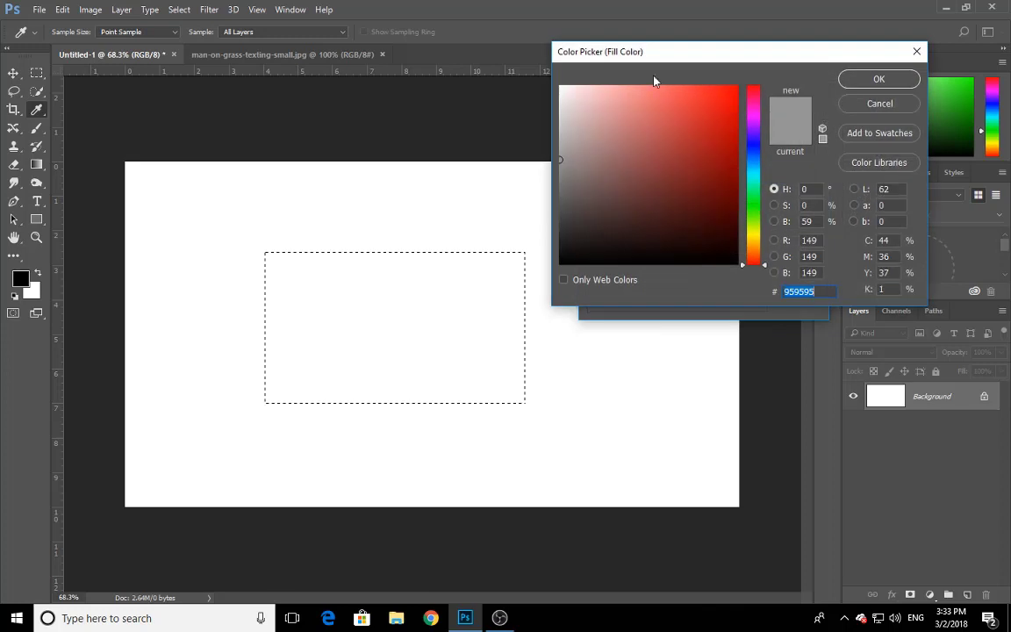
{"action": "left_click_drag", "start_coordinate": [672, 69], "coordinate": [717, 134]}
{"action": "left_click", "coordinate": [741, 193]}
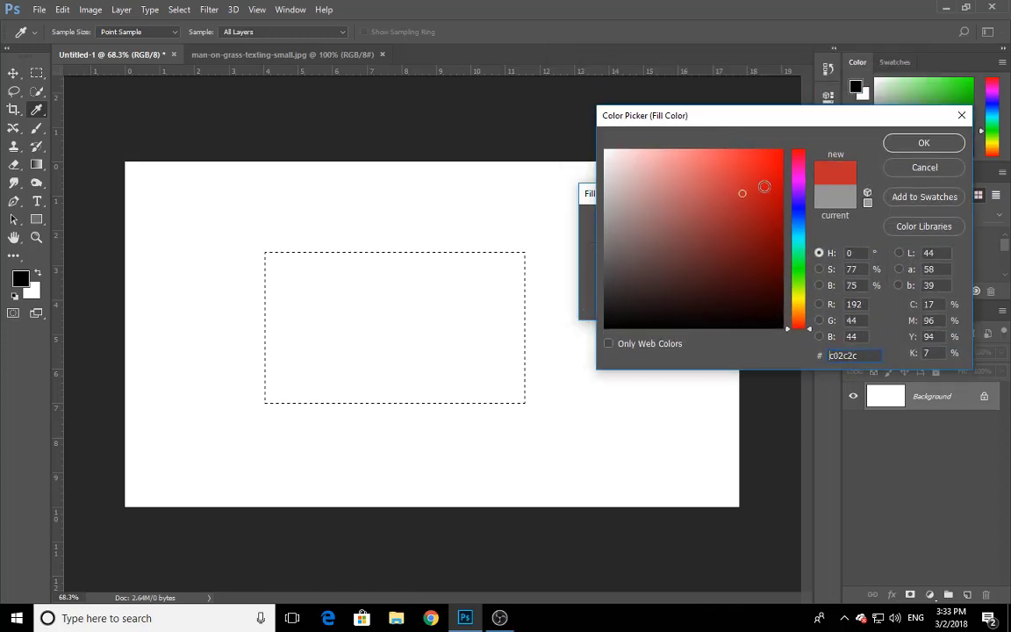
{"action": "left_click", "coordinate": [919, 145]}
{"action": "left_click", "coordinate": [794, 219]}
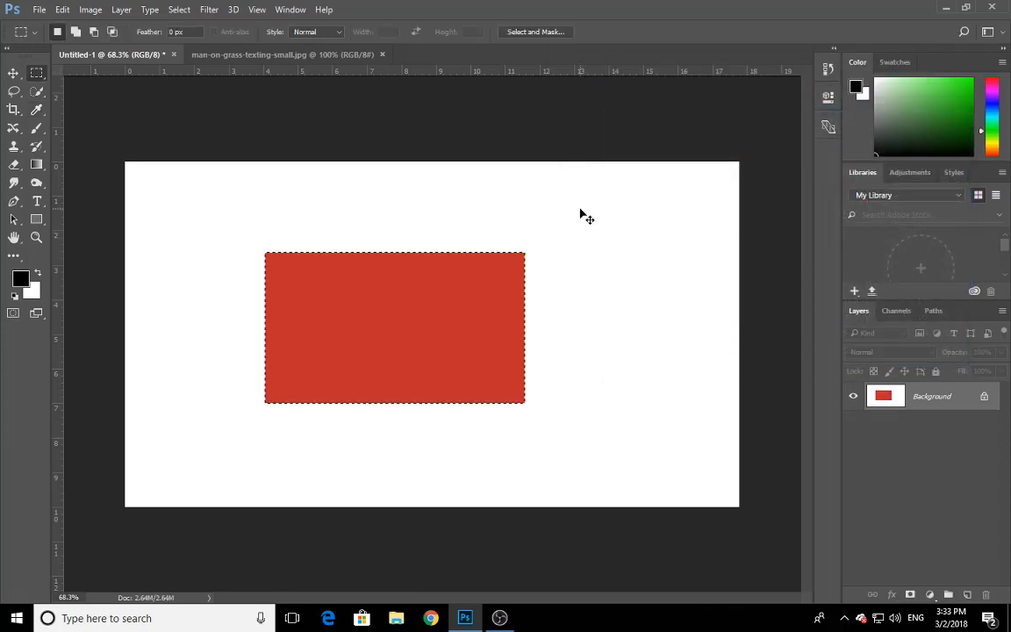
{"action": "key", "text": "ctrl+z"}
{"action": "key", "text": "shift+F5"}
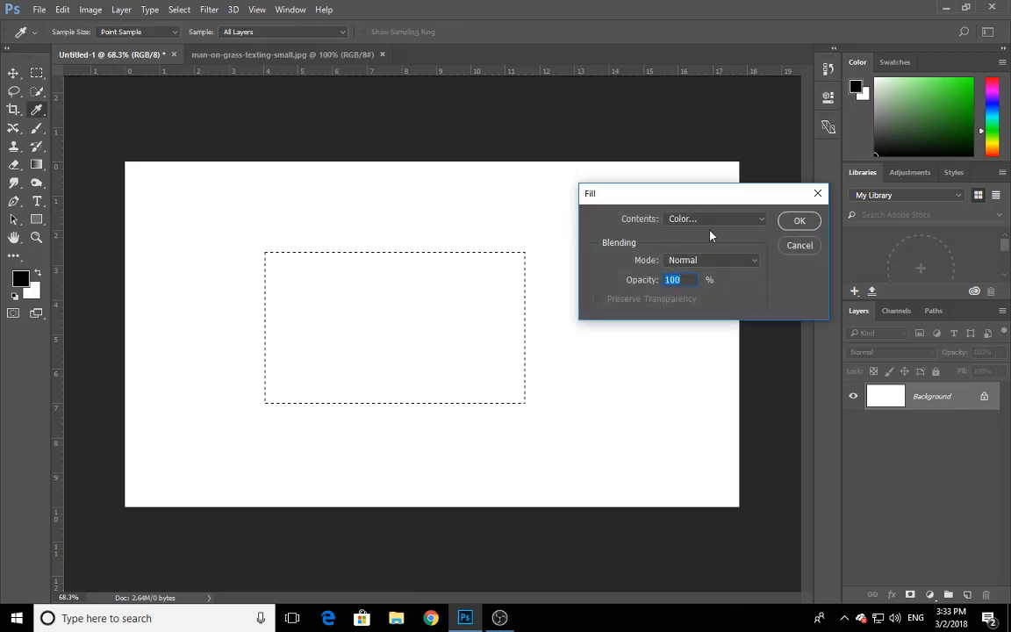
{"action": "left_click", "coordinate": [713, 219]}
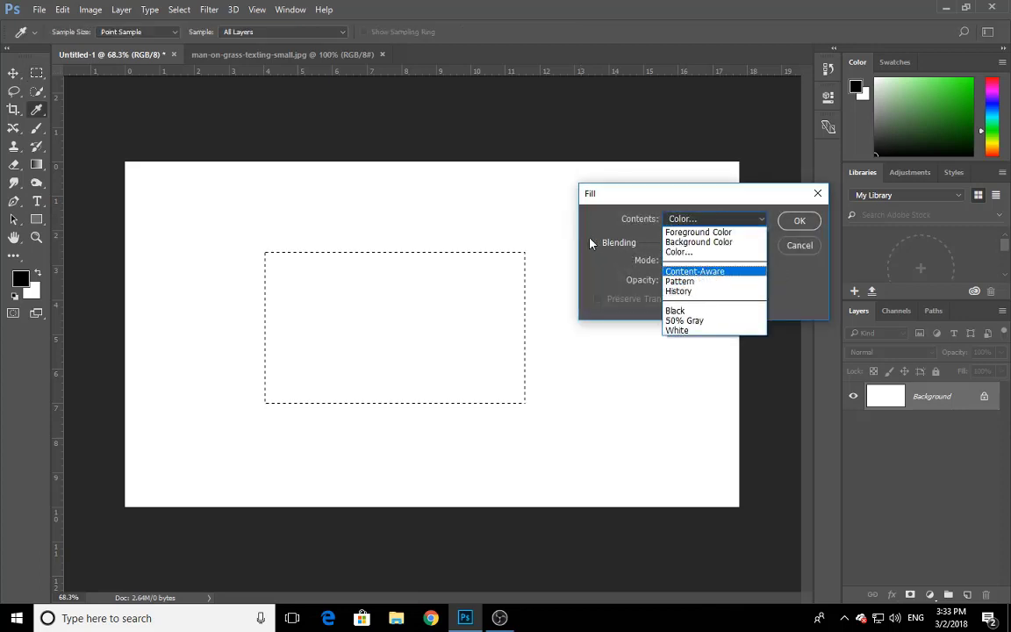
{"action": "left_click", "coordinate": [678, 252]}
{"action": "left_click", "coordinate": [966, 114]}
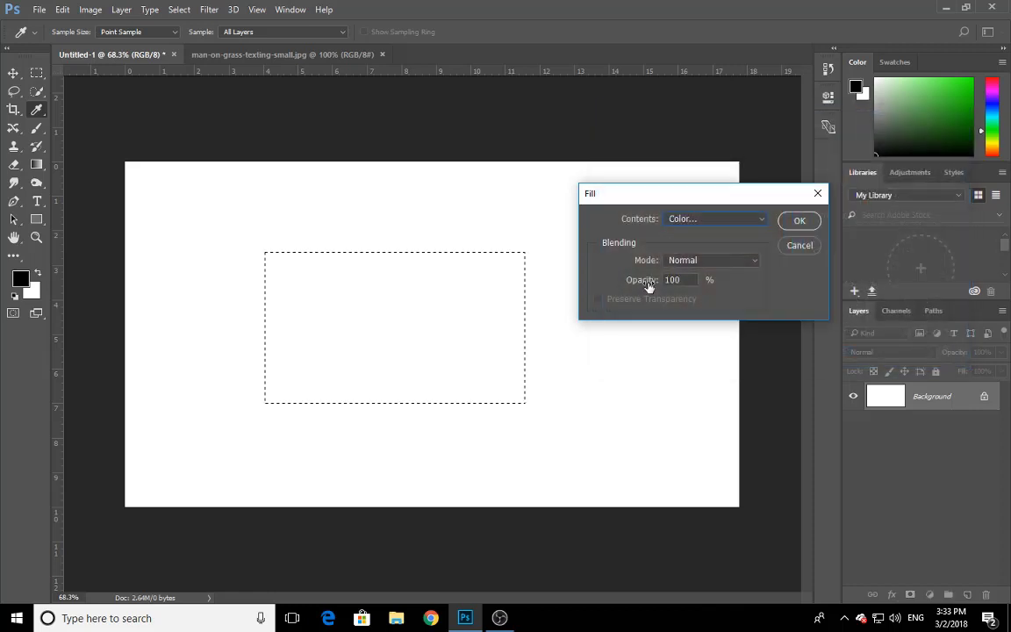
{"action": "left_click", "coordinate": [817, 194]}
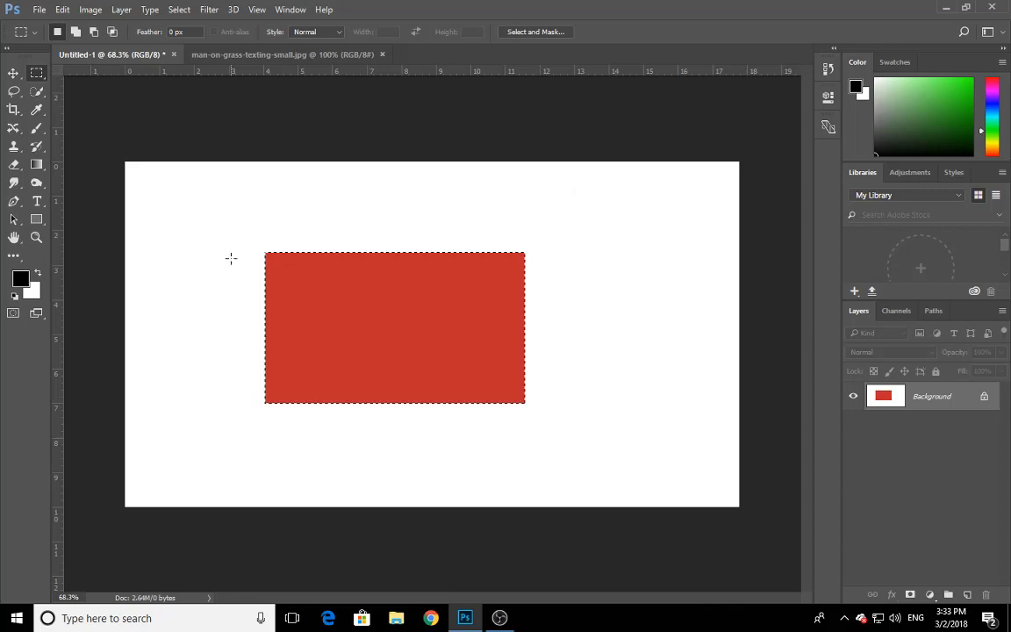
{"action": "key", "text": "ctrl+z"}
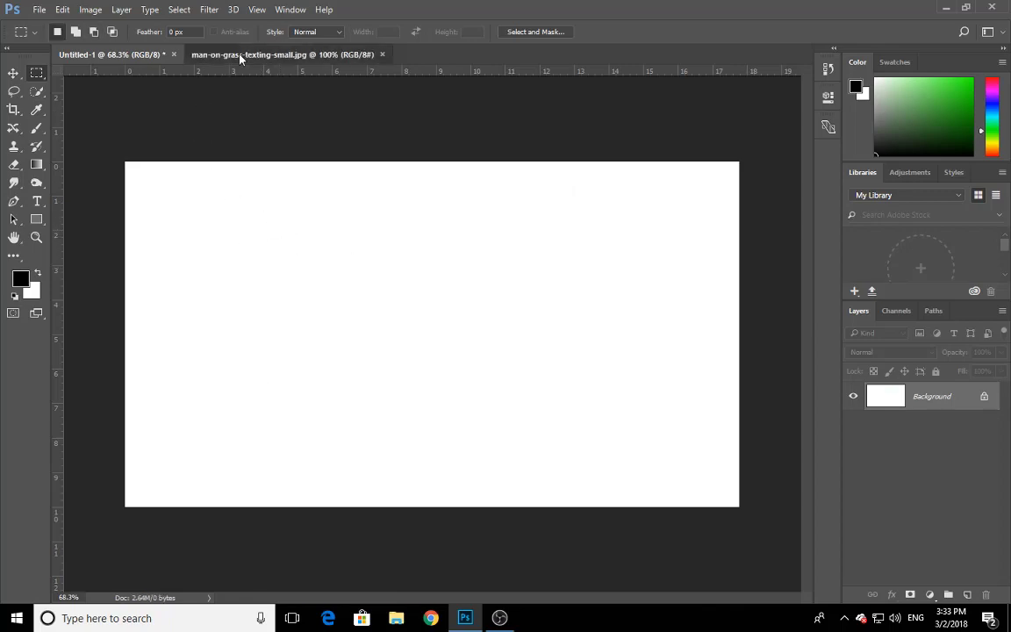
Switch to the man-on-grass-texting-small.jpg photo and select the Content-Aware Move Tool.
{"action": "left_click", "coordinate": [215, 53]}
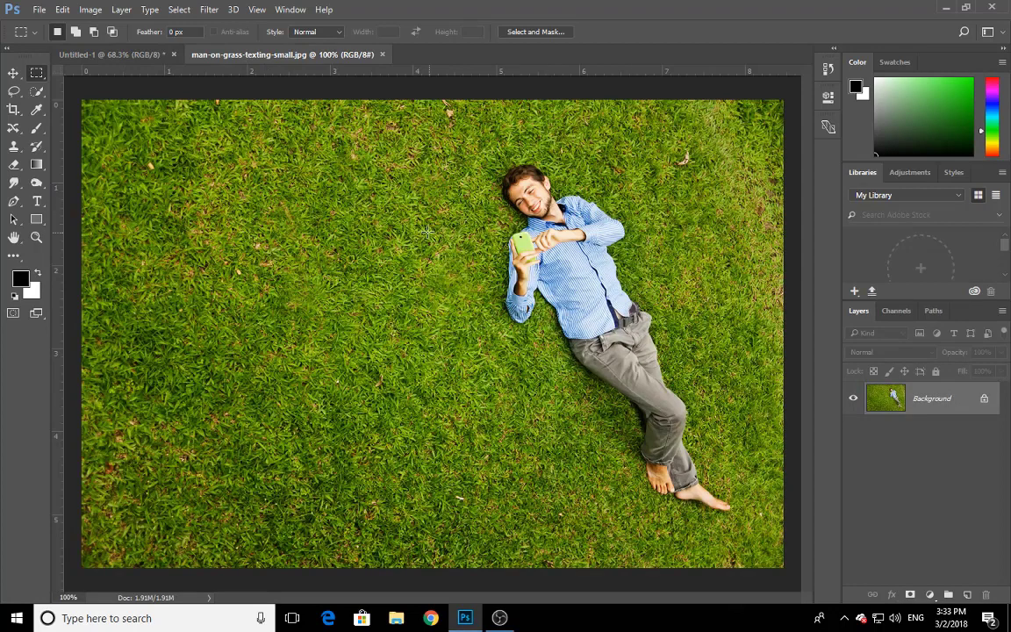
{"action": "left_click", "coordinate": [19, 132]}
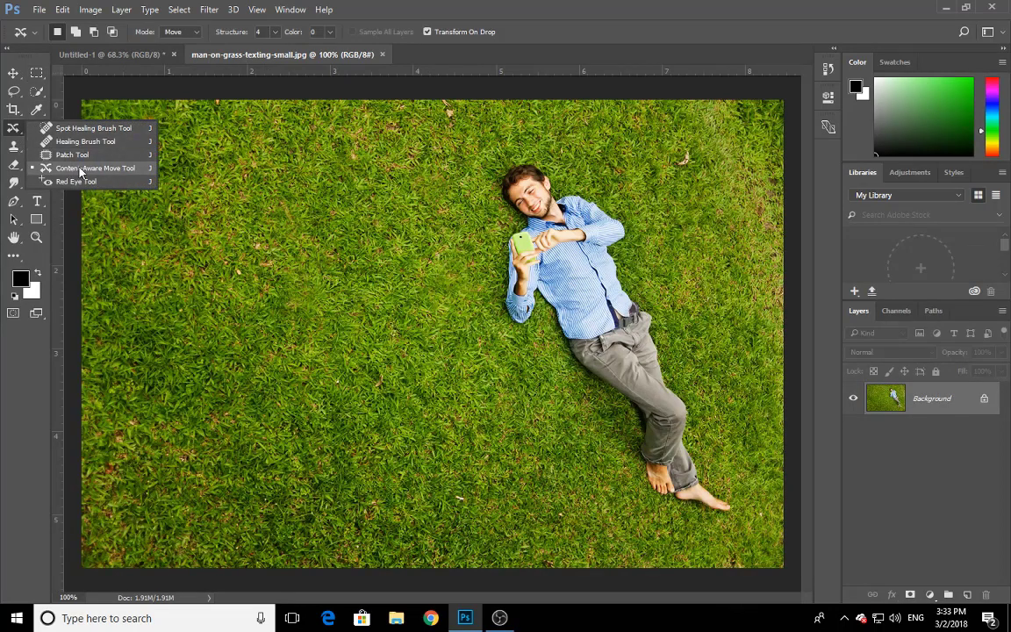
{"action": "left_click", "coordinate": [53, 168]}
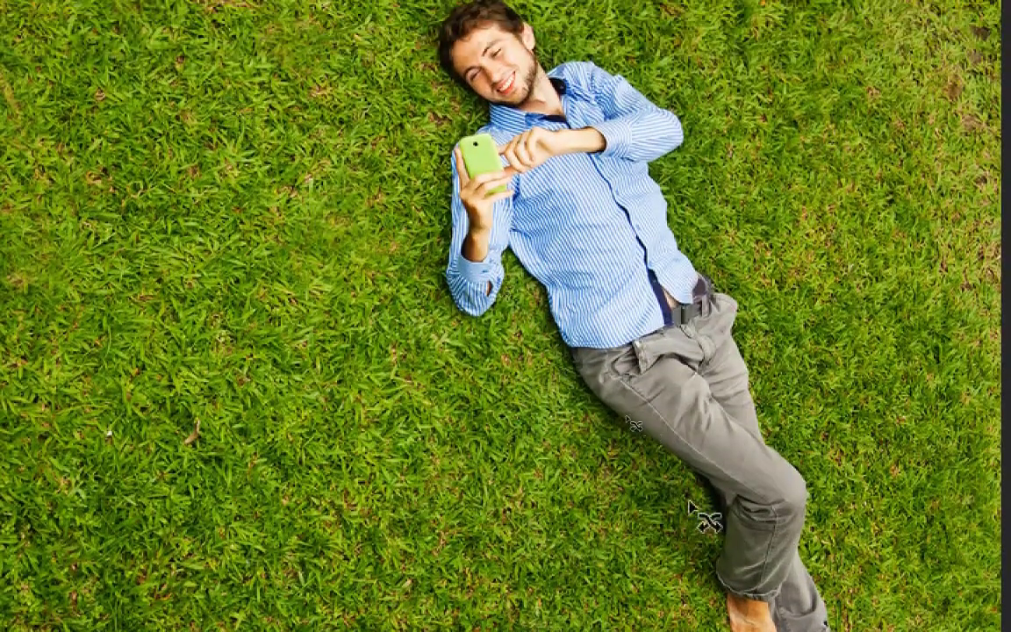
Loop a freehand outline around the lying man and drag it to the left side.
{"action": "mouse_move", "coordinate": [579, 458]}
{"action": "left_mouse_down"}
{"action": "mouse_move", "coordinate": [399, 142]}
{"action": "mouse_move", "coordinate": [457, 83]}
{"action": "mouse_move", "coordinate": [818, 478]}
{"action": "mouse_move", "coordinate": [868, 552]}
{"action": "mouse_move", "coordinate": [901, 568]}
{"action": "mouse_move", "coordinate": [755, 569]}
{"action": "mouse_move", "coordinate": [616, 485]}
{"action": "mouse_move", "coordinate": [559, 345]}
{"action": "mouse_move", "coordinate": [514, 284]}
{"action": "left_mouse_up"}
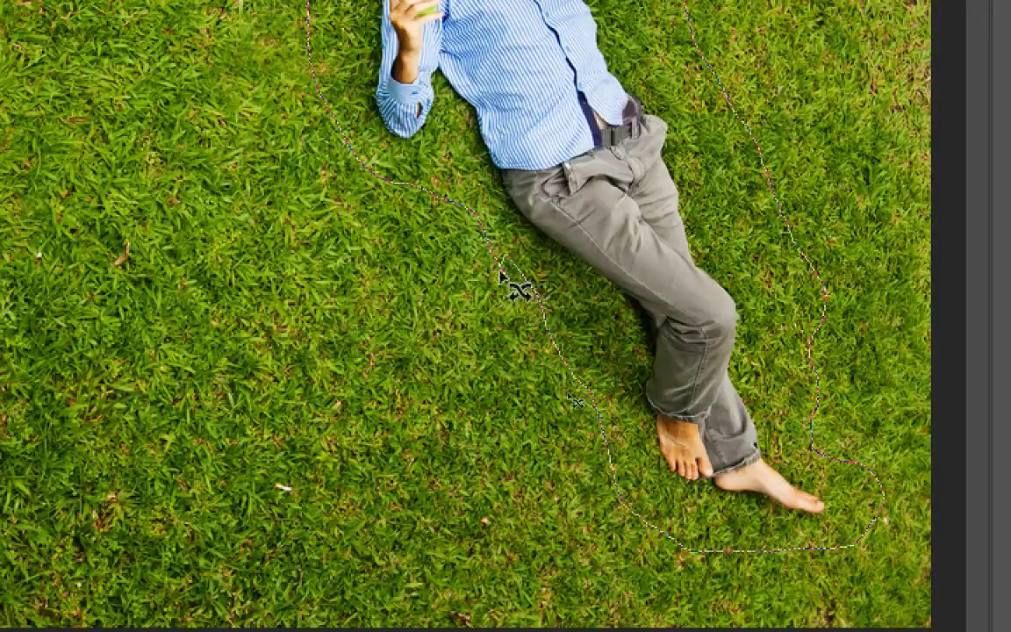
{"action": "left_click", "coordinate": [515, 285]}
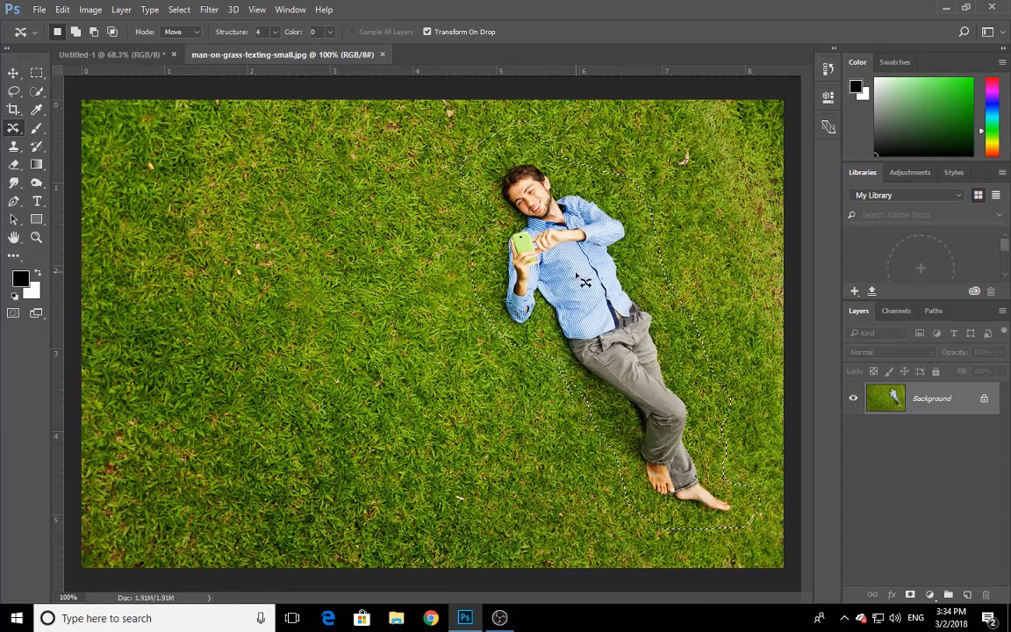
{"action": "left_click_drag", "start_coordinate": [589, 282], "coordinate": [287, 292]}
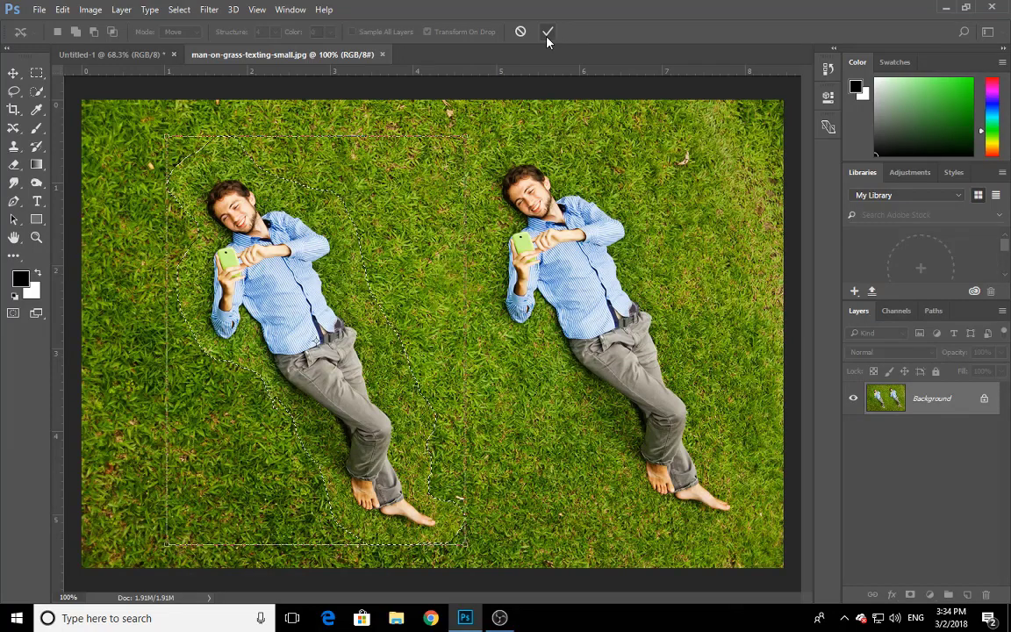
Commit the Content-Aware Move, then revert the photo to the single original man.
{"action": "left_click", "coordinate": [547, 32]}
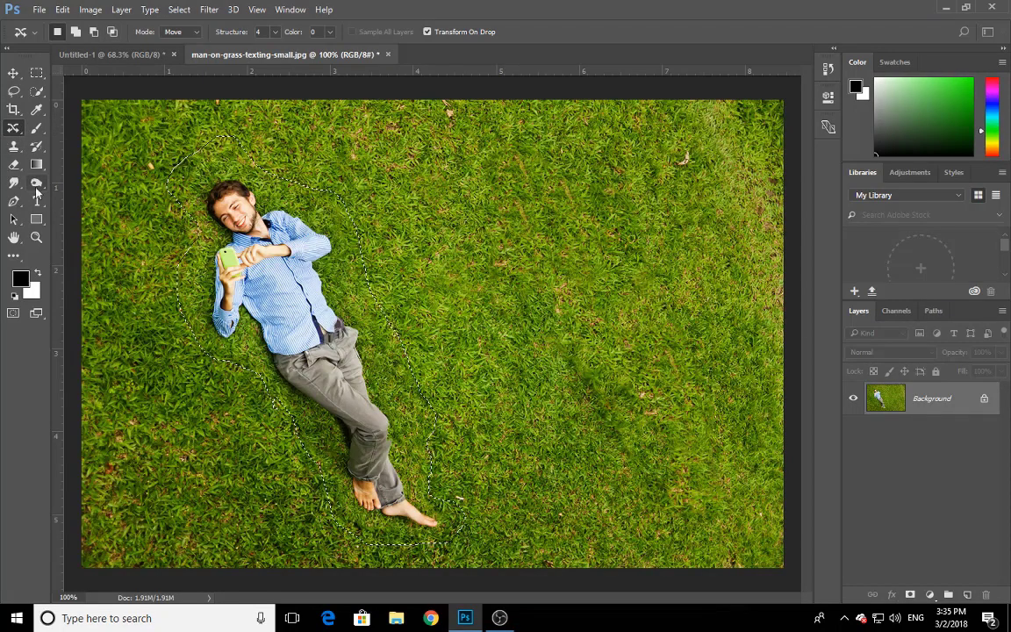
{"action": "right_click", "coordinate": [8, 123]}
{"action": "left_click", "coordinate": [9, 120]}
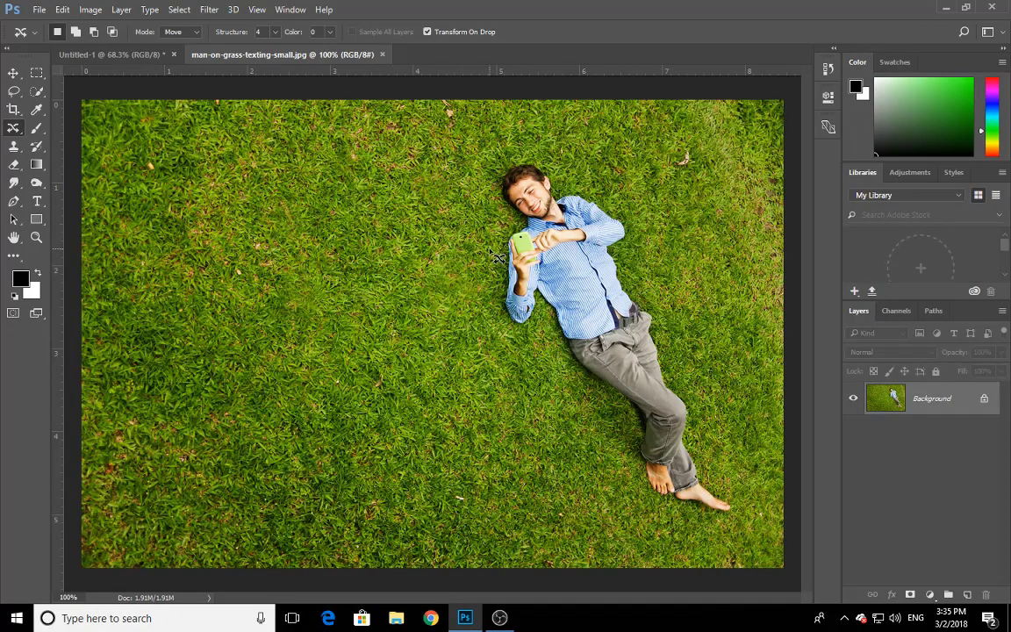
{"action": "right_click", "coordinate": [9, 130]}
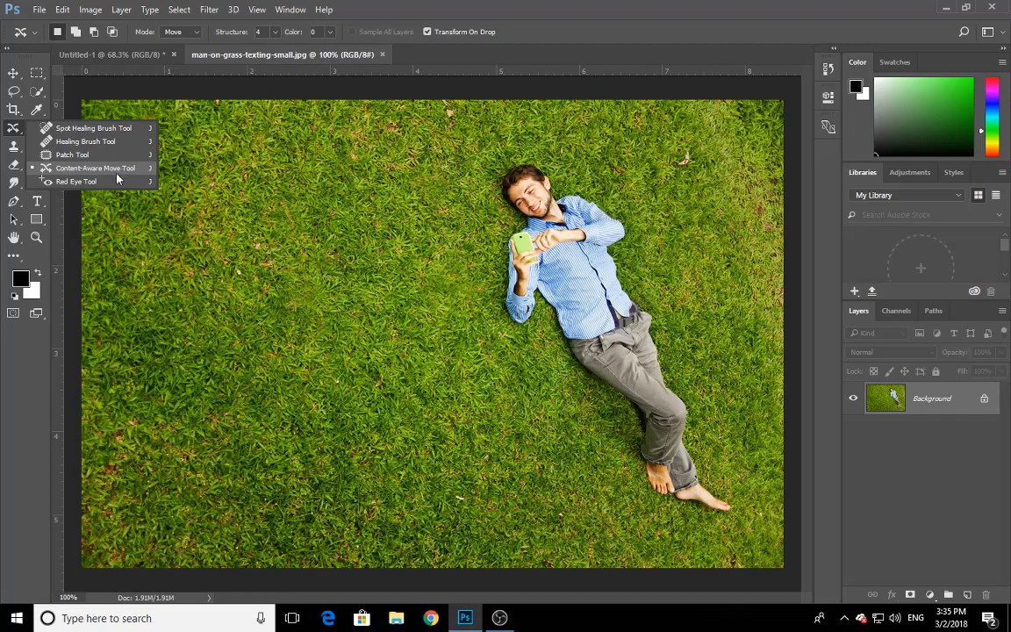
{"action": "key", "text": "Escape"}
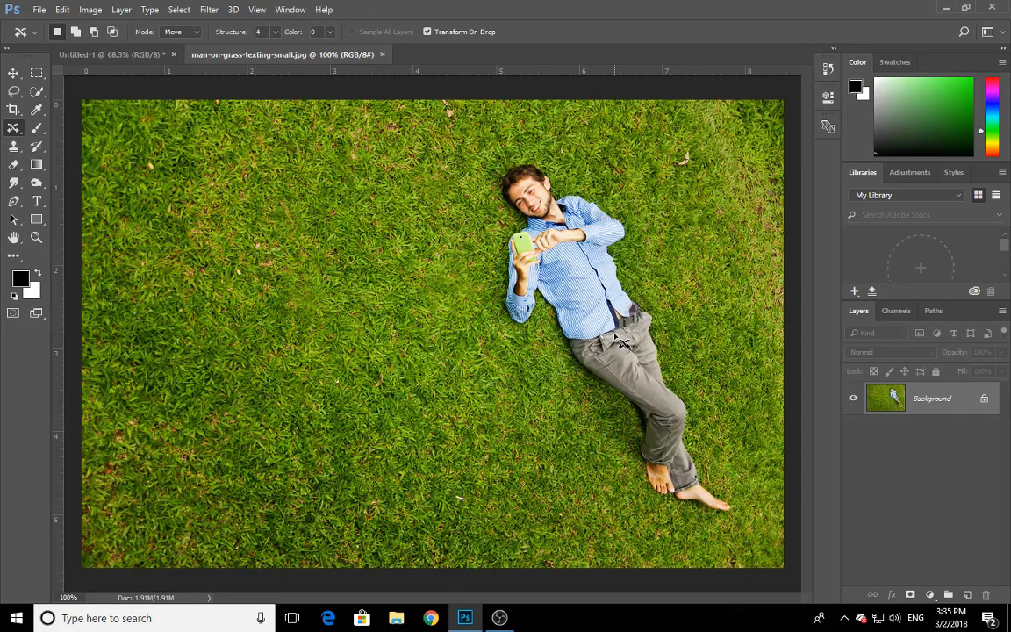
Select the Move Tool, then bring up the lasso tool options.
{"action": "left_click", "coordinate": [13, 73]}
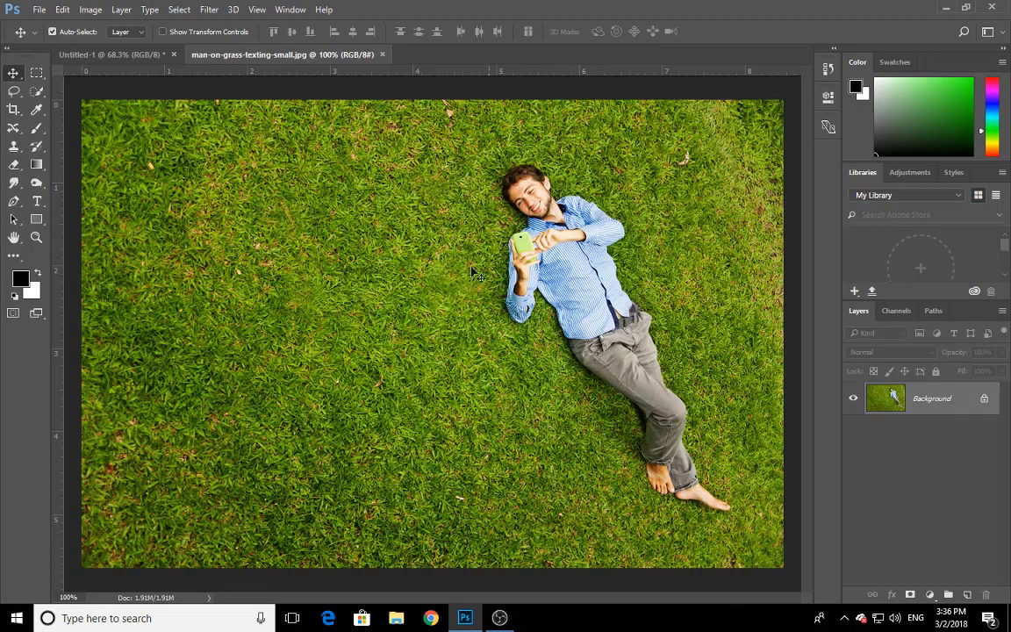
{"action": "left_click", "coordinate": [12, 93]}
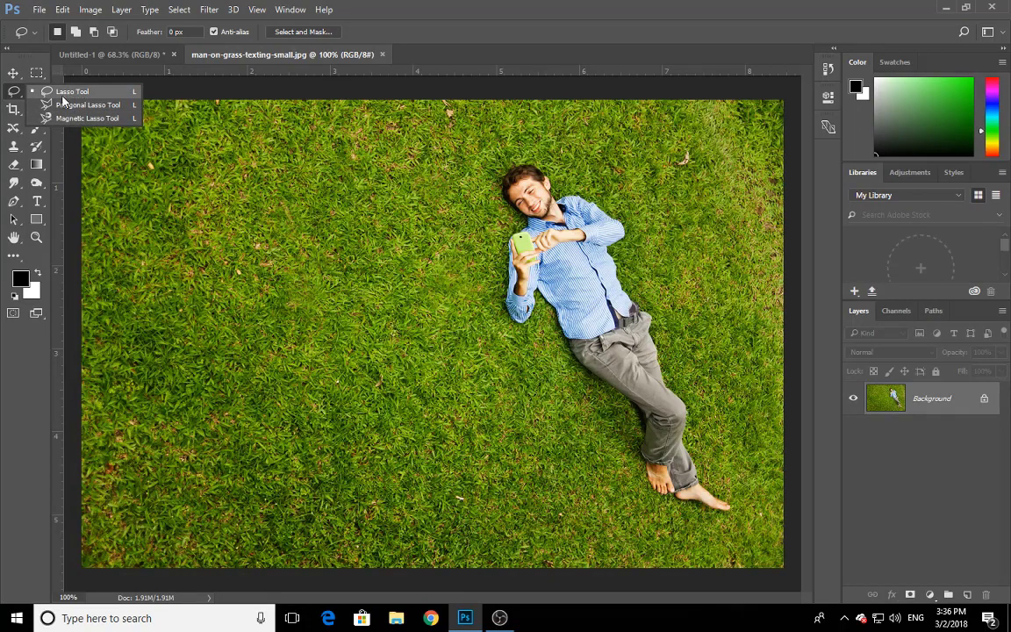
Lasso the man, fill the selection with Content-Aware contents, then deselect.
{"action": "left_click", "coordinate": [73, 99]}
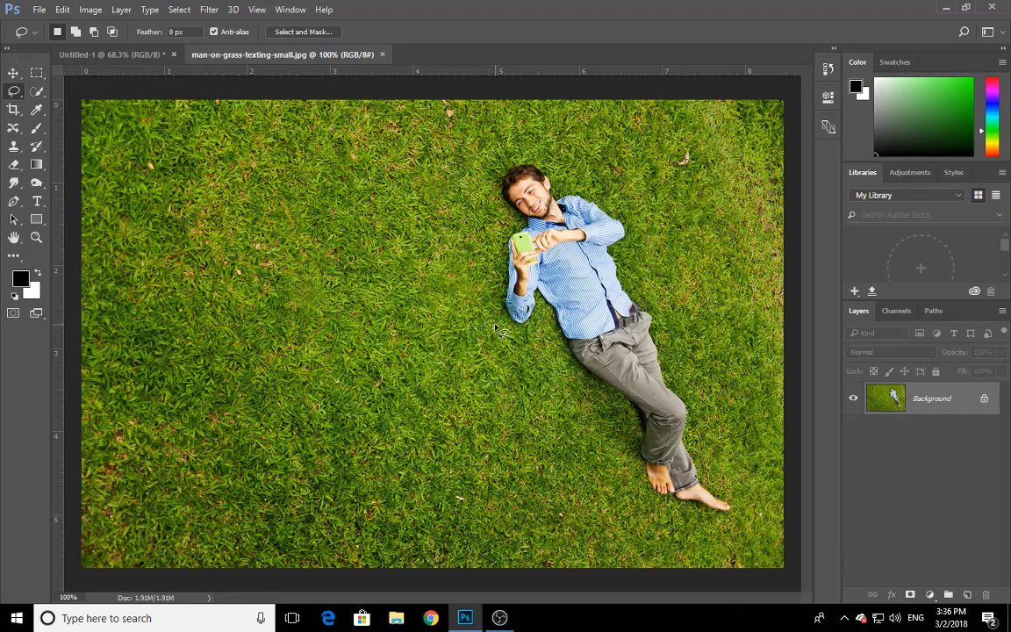
{"action": "mouse_move", "coordinate": [495, 330]}
{"action": "left_mouse_down"}
{"action": "mouse_move", "coordinate": [645, 195]}
{"action": "mouse_move", "coordinate": [614, 520]}
{"action": "mouse_move", "coordinate": [478, 320]}
{"action": "mouse_move", "coordinate": [498, 327]}
{"action": "left_mouse_up"}
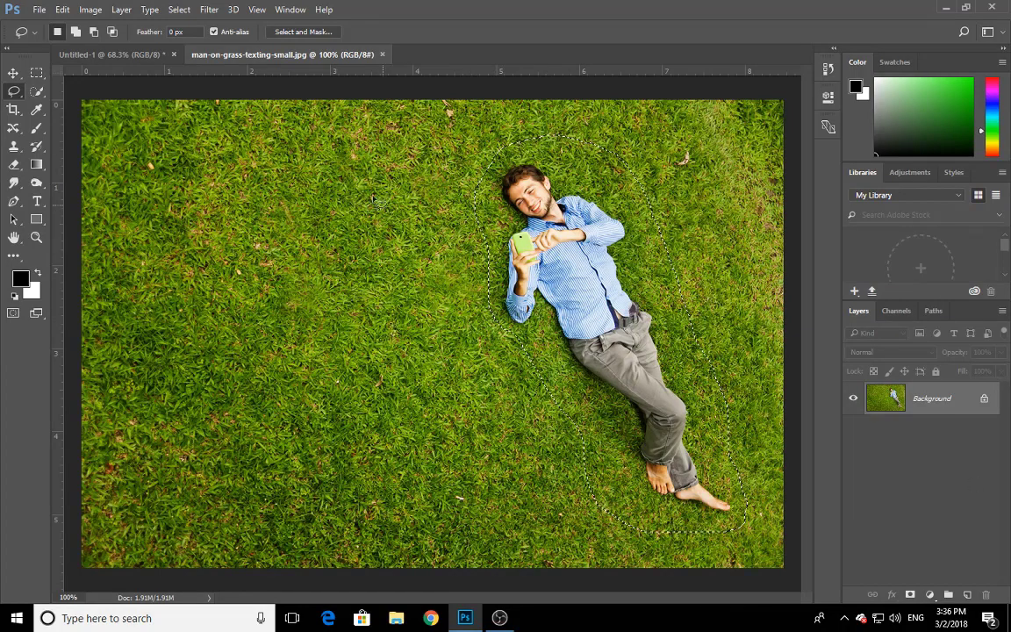
{"action": "key", "text": "shift+BackSpace"}
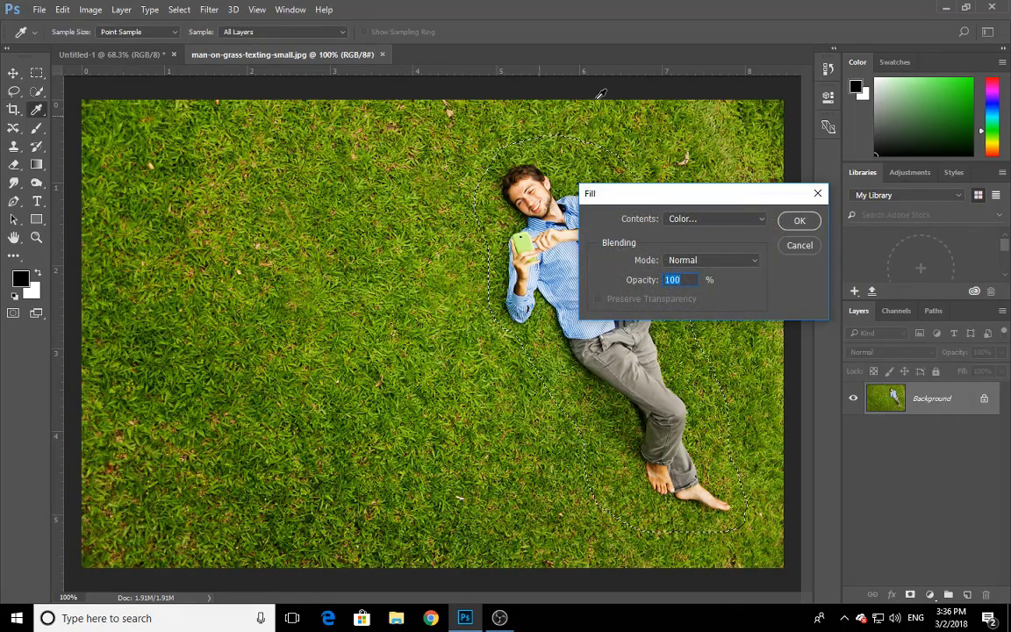
{"action": "left_click_drag", "start_coordinate": [693, 193], "coordinate": [818, 158]}
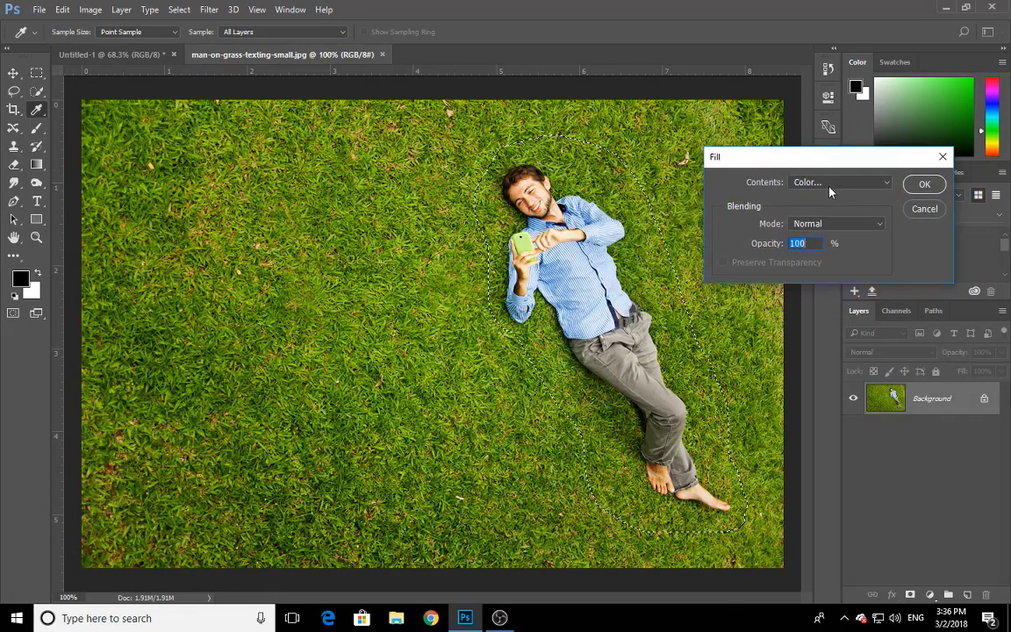
{"action": "left_click", "coordinate": [830, 184]}
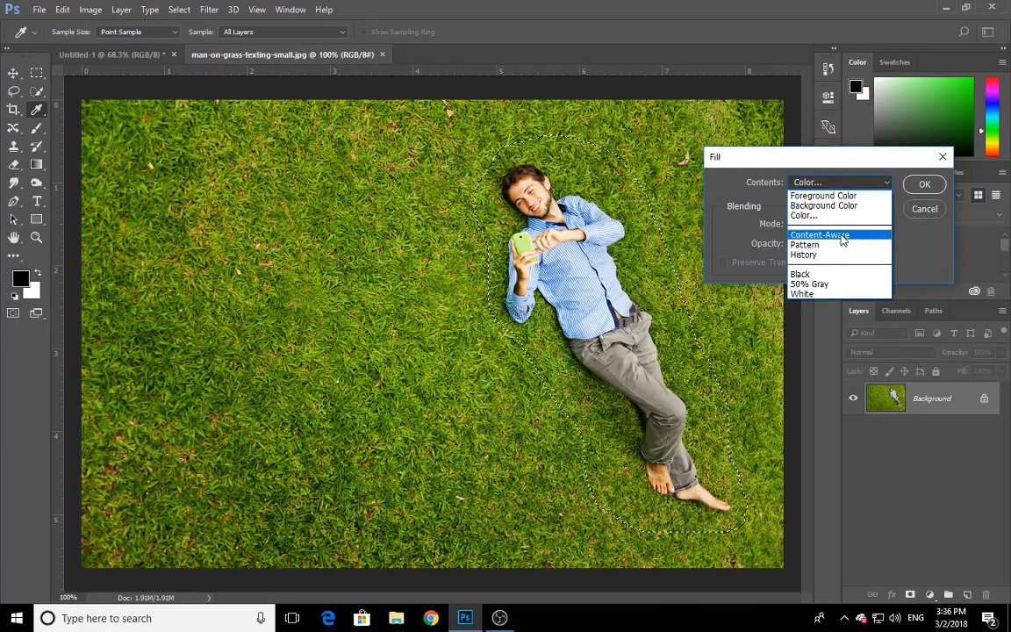
{"action": "left_click", "coordinate": [841, 236]}
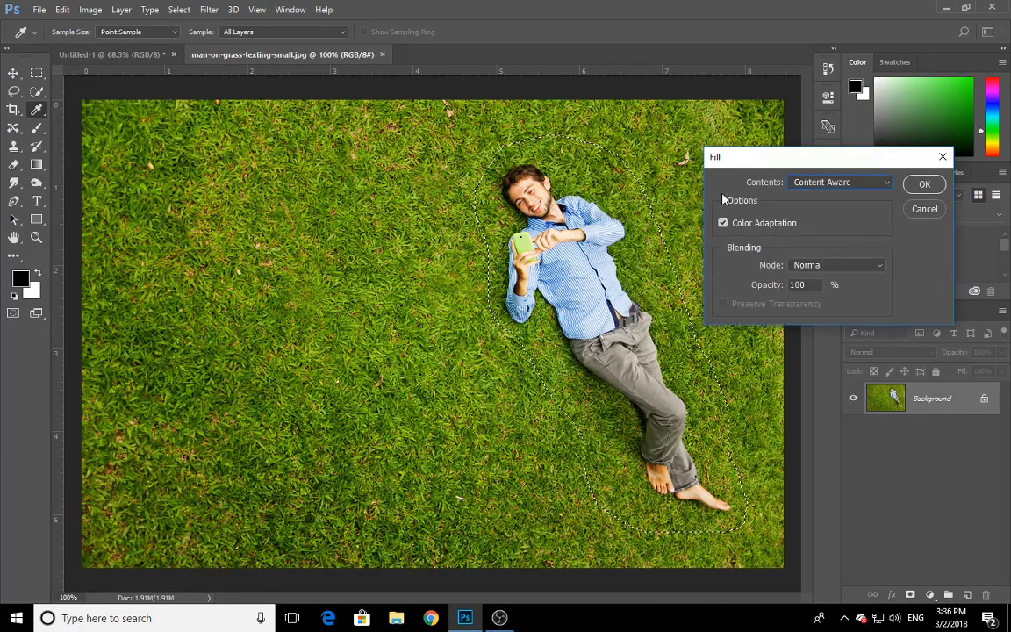
{"action": "left_click", "coordinate": [925, 183]}
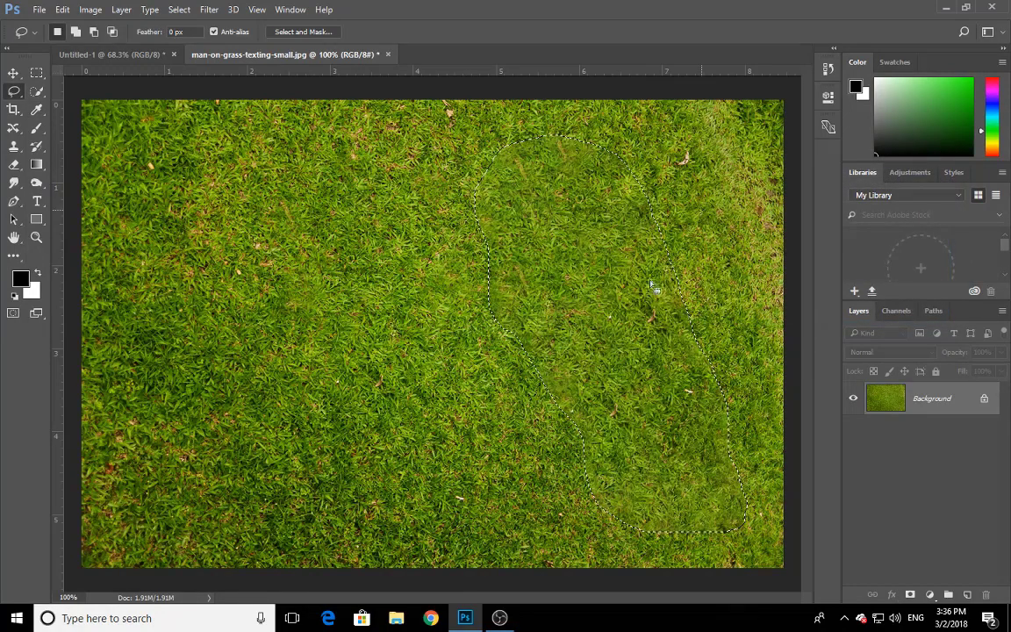
{"action": "key", "text": "ctrl+d"}
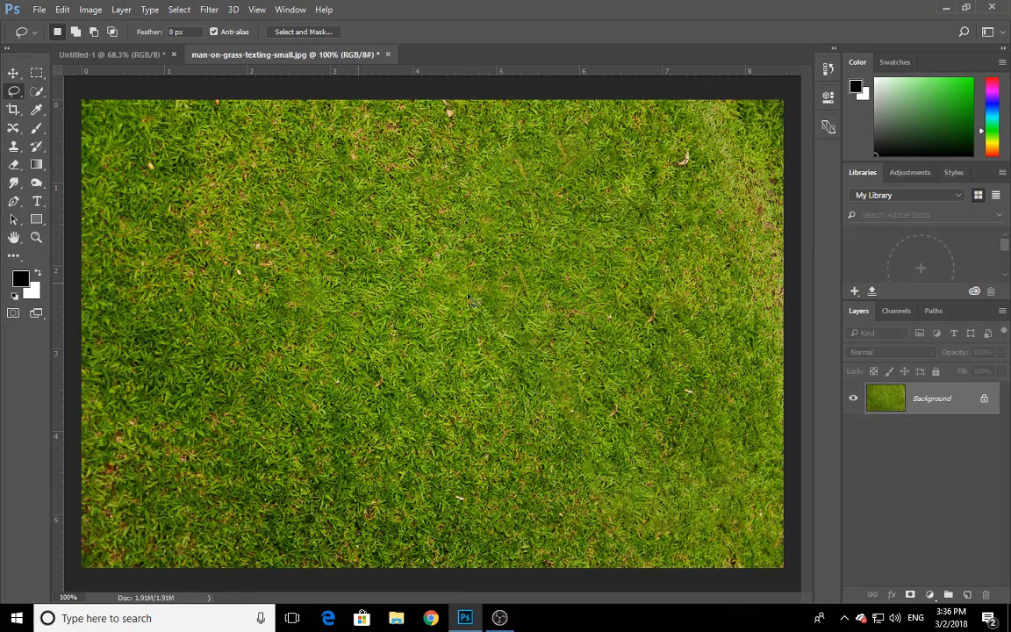
Switch to the Content-Aware Move Tool (J) and undo the fill so the man reappears.
{"action": "left_click", "coordinate": [14, 146]}
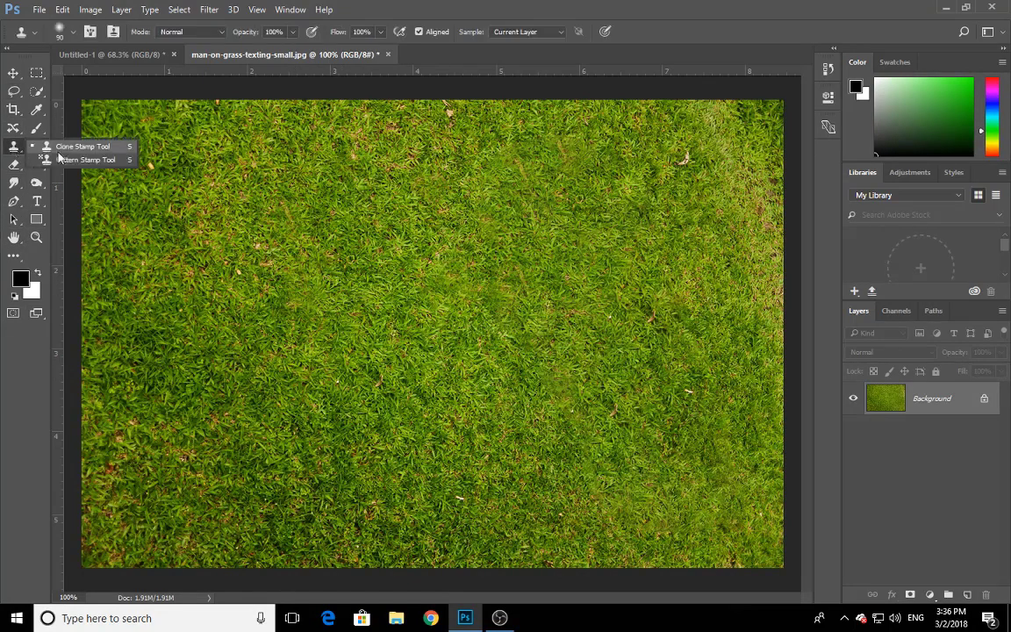
{"action": "left_click", "coordinate": [60, 148]}
{"action": "left_click", "coordinate": [10, 73]}
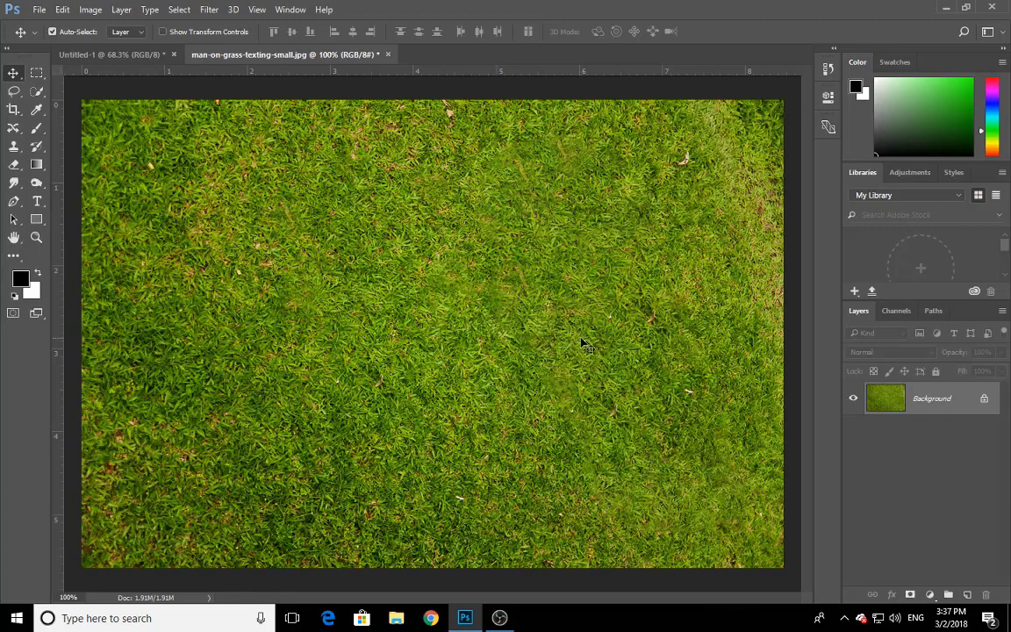
{"action": "left_click", "coordinate": [13, 127]}
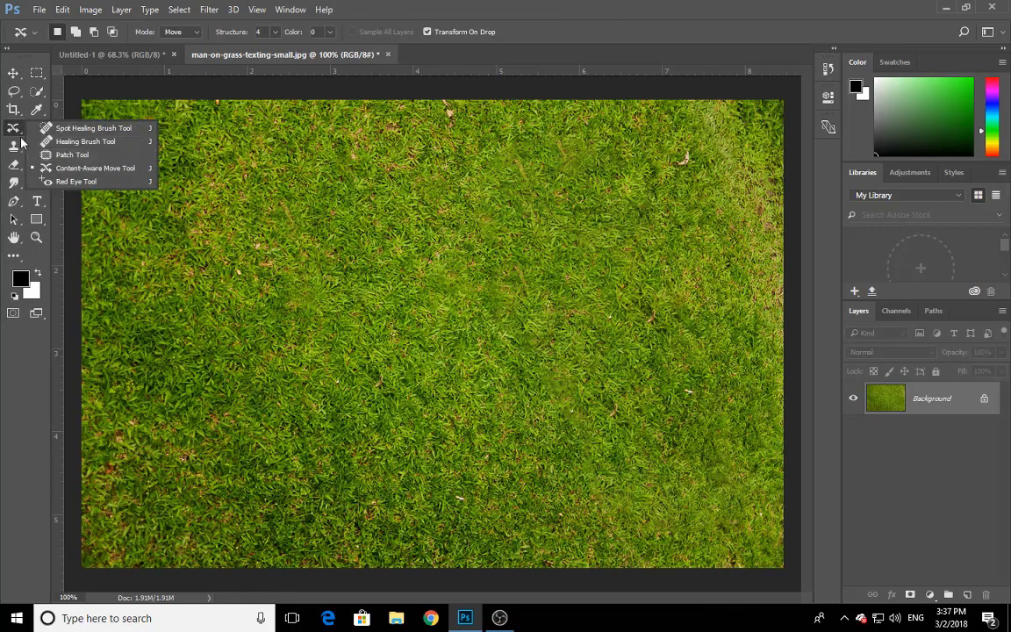
{"action": "left_click", "coordinate": [13, 72]}
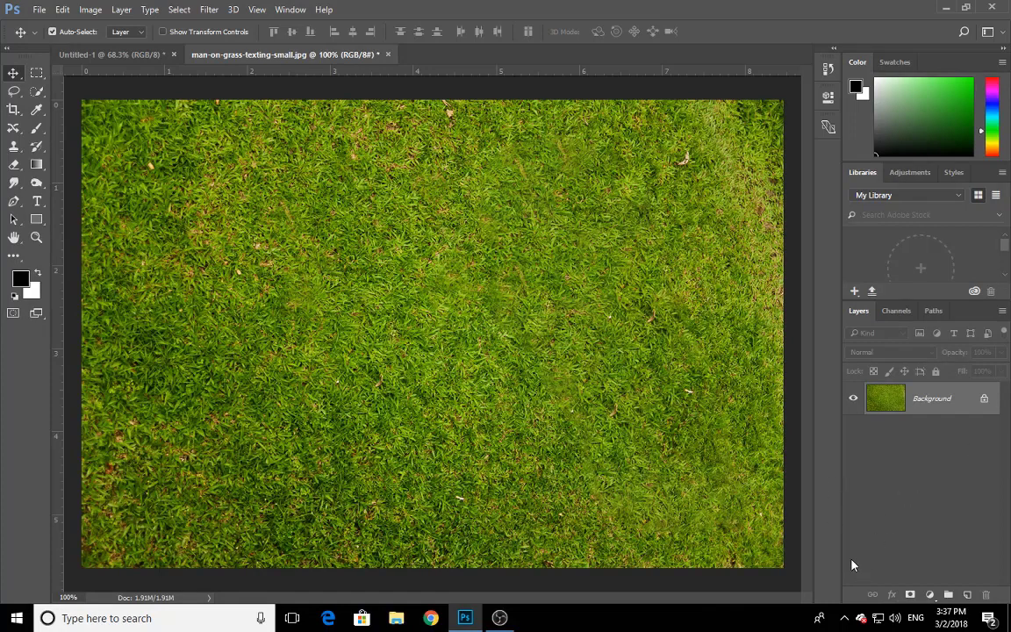
{"action": "key", "text": "j"}
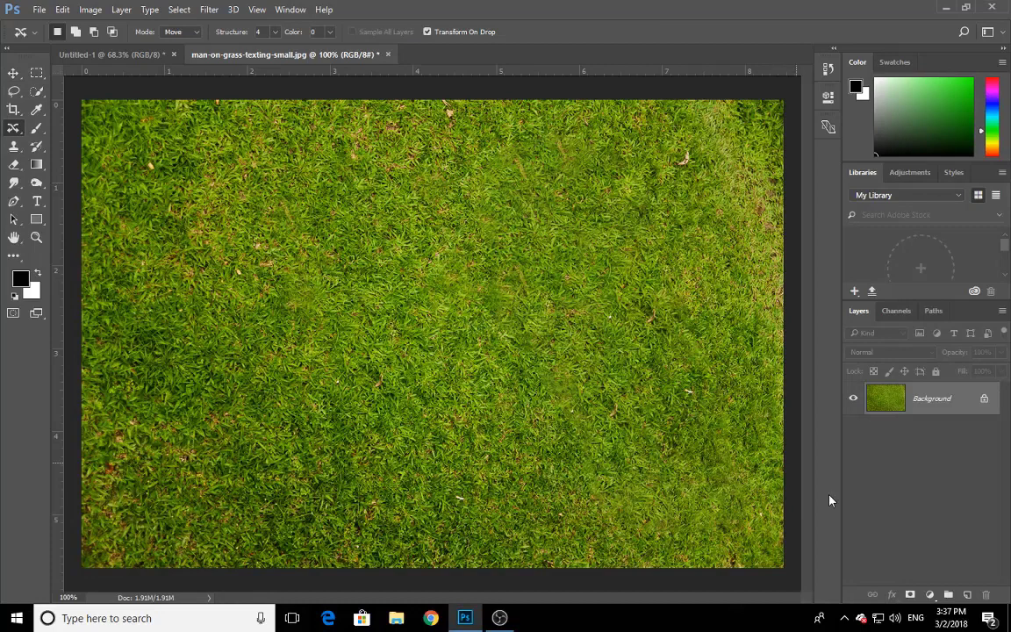
{"action": "key", "text": "ctrl+z"}
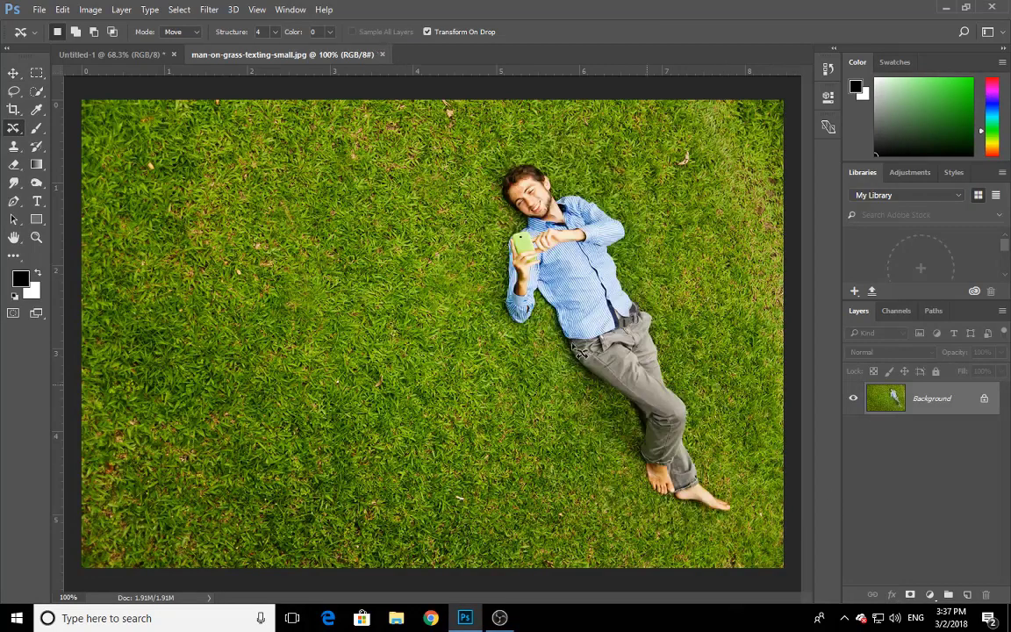
{"action": "right_click", "coordinate": [12, 128]}
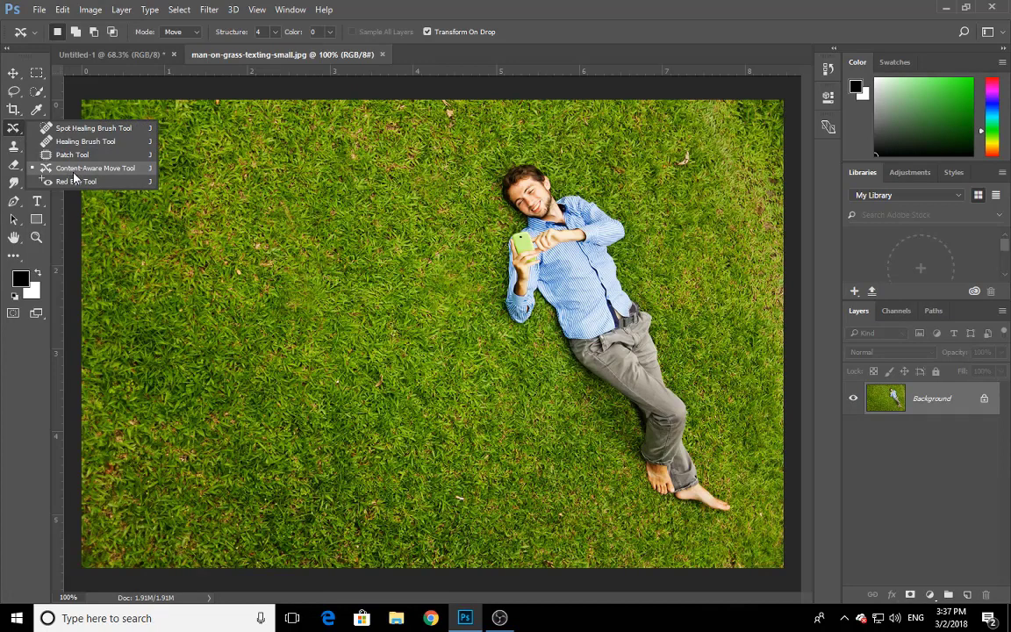
{"action": "left_click", "coordinate": [74, 169]}
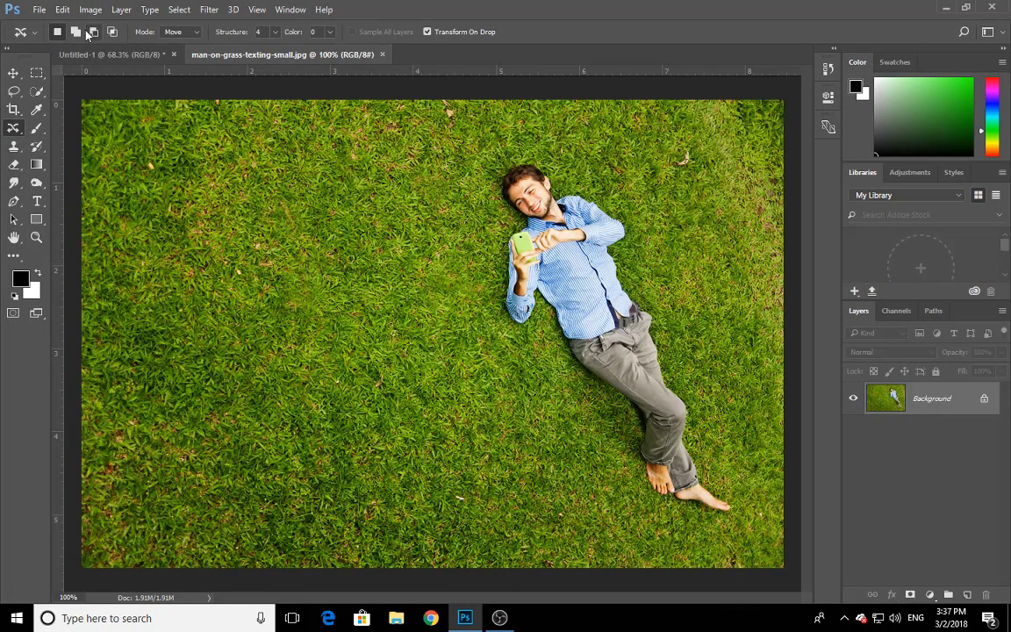
{"action": "left_click", "coordinate": [172, 33]}
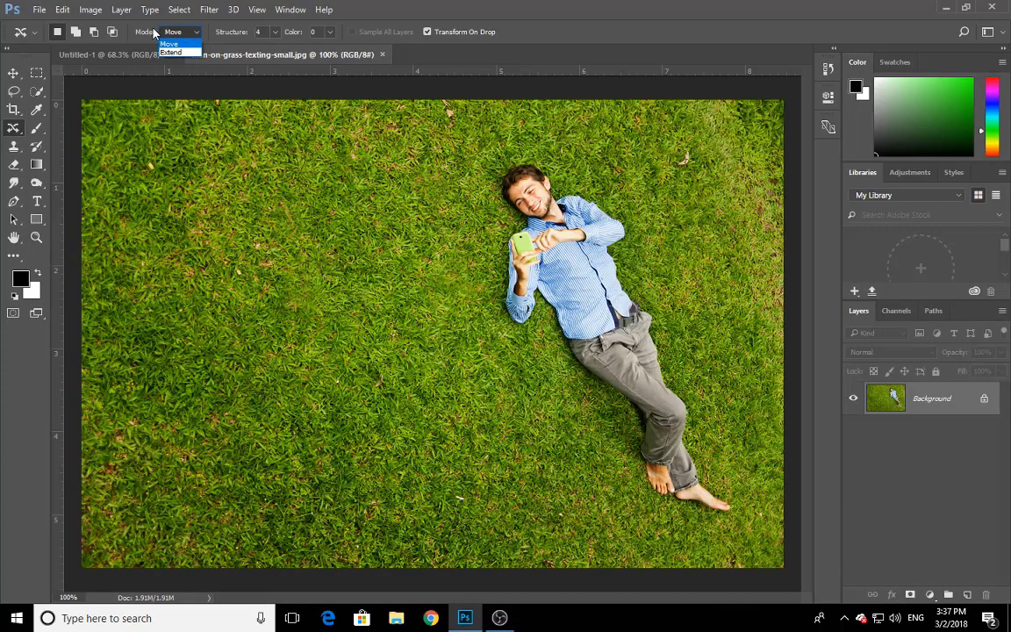
{"action": "left_click", "coordinate": [169, 43]}
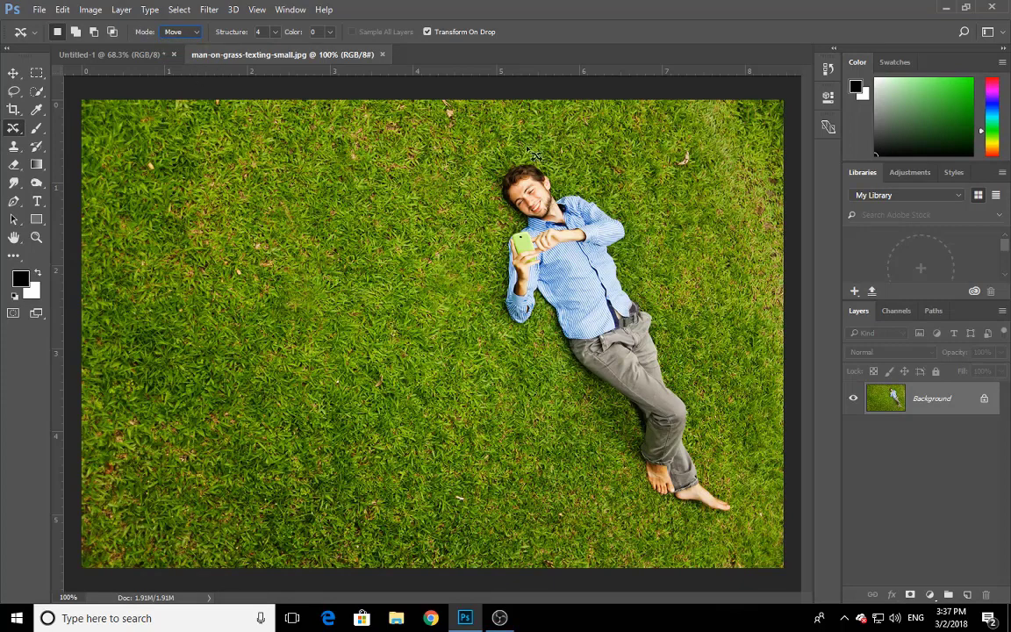
{"action": "left_click", "coordinate": [182, 35]}
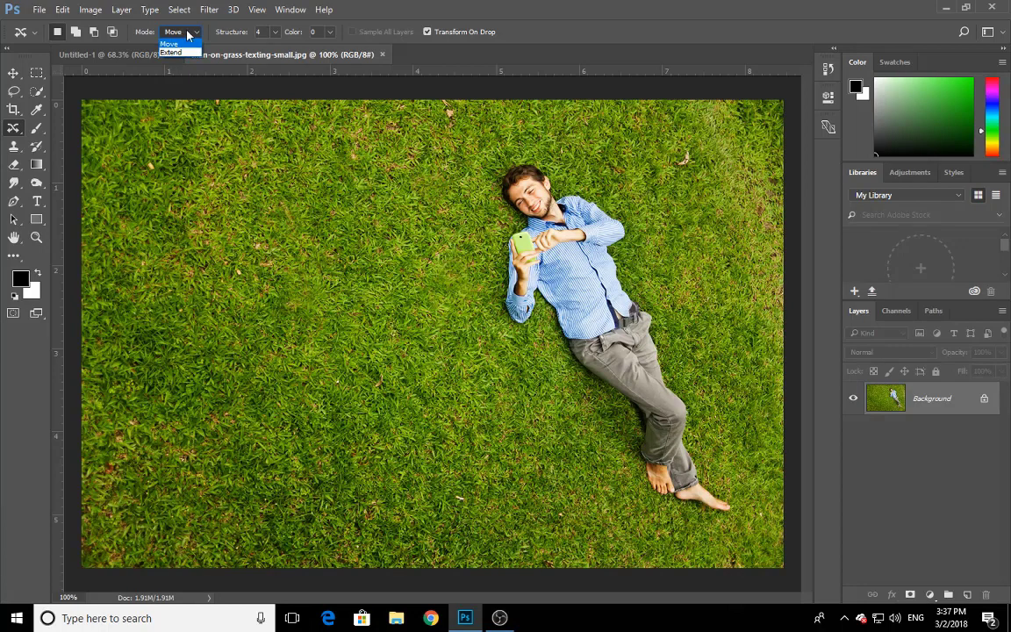
{"action": "left_click", "coordinate": [194, 21]}
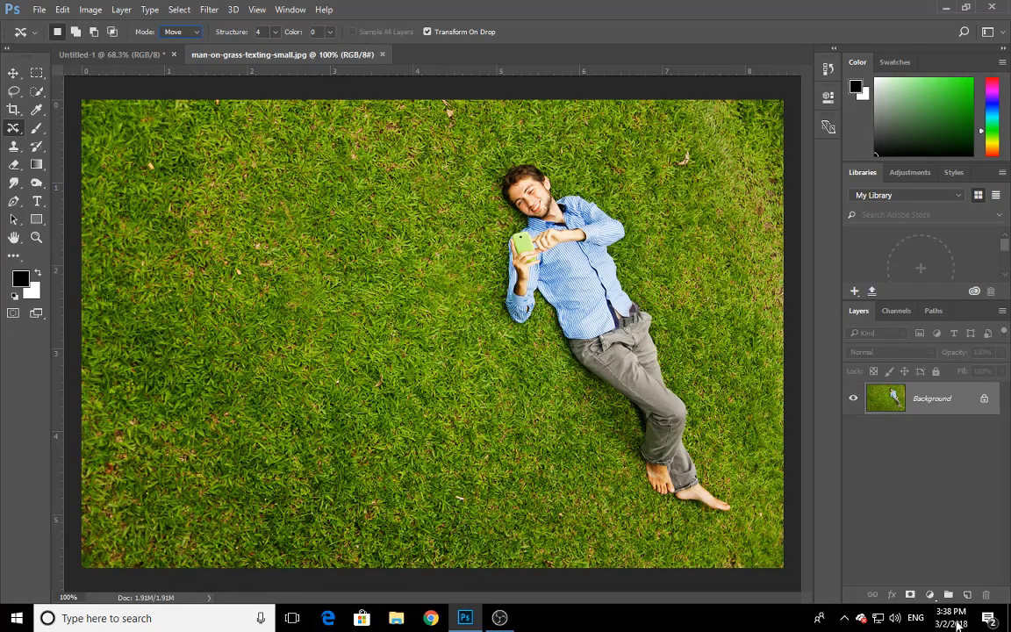
{"action": "left_click", "coordinate": [966, 595]}
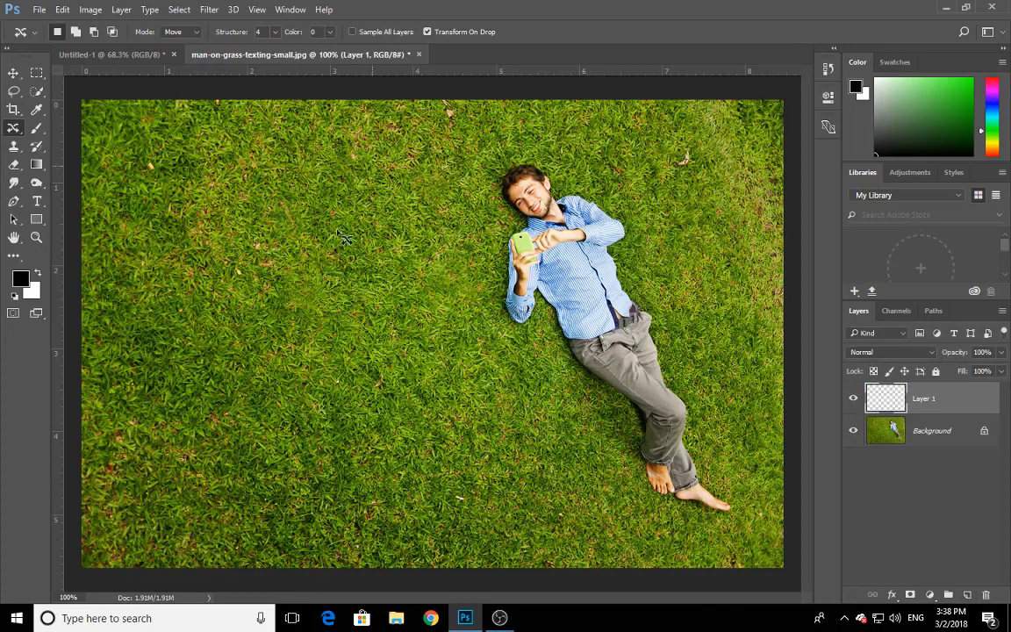
{"action": "mouse_move", "coordinate": [475, 230]}
{"action": "left_mouse_down"}
{"action": "mouse_move", "coordinate": [577, 166]}
{"action": "mouse_move", "coordinate": [701, 468]}
{"action": "mouse_move", "coordinate": [673, 530]}
{"action": "mouse_move", "coordinate": [488, 351]}
{"action": "mouse_move", "coordinate": [476, 230]}
{"action": "left_mouse_up"}
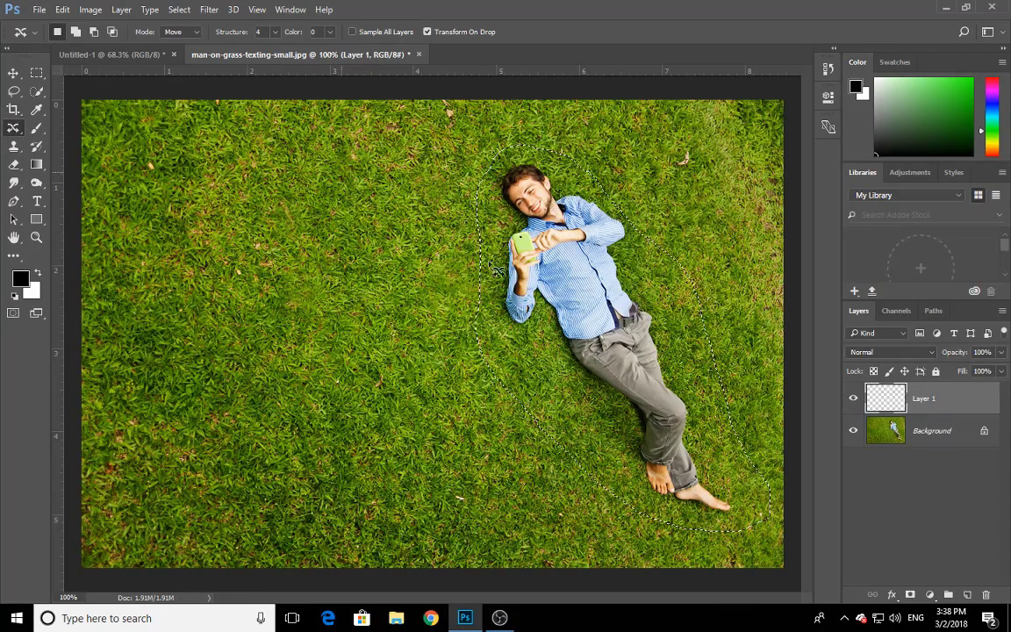
{"action": "left_click_drag", "start_coordinate": [519, 270], "coordinate": [447, 274]}
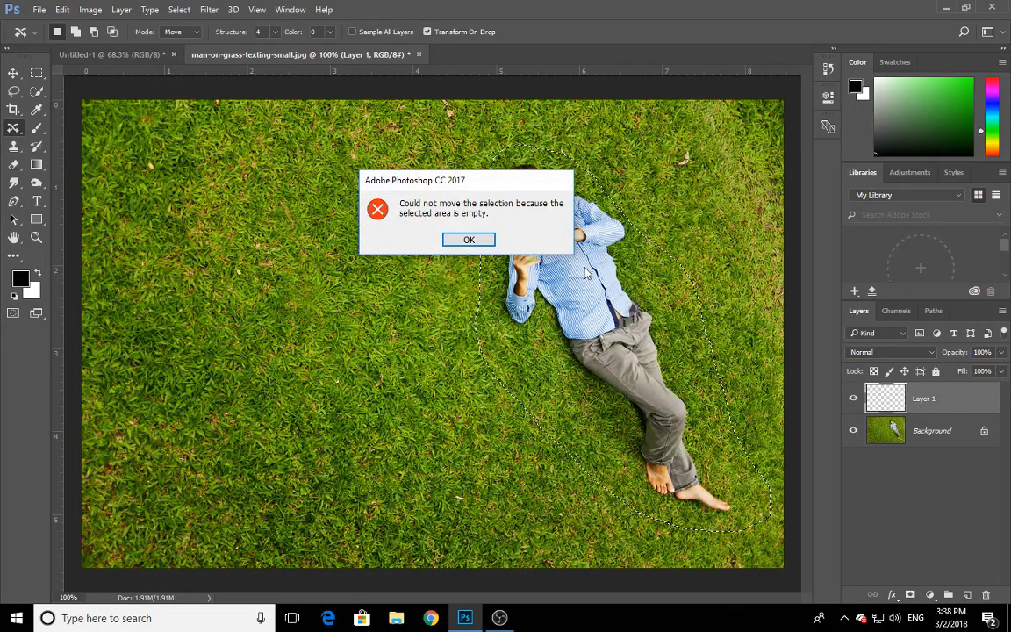
{"action": "left_click", "coordinate": [469, 240]}
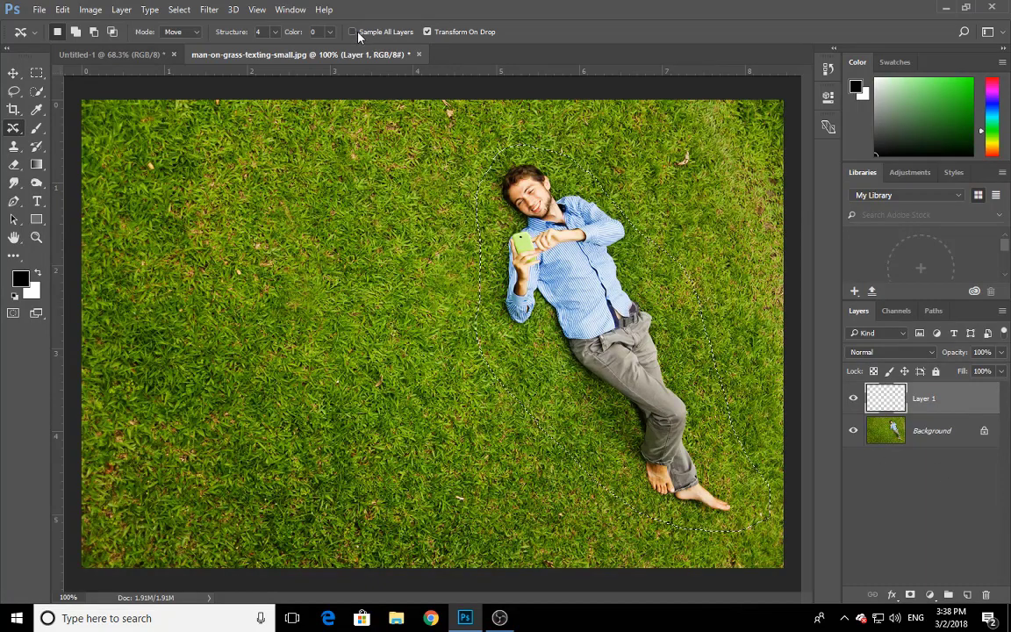
{"action": "left_click_drag", "start_coordinate": [526, 281], "coordinate": [233, 281]}
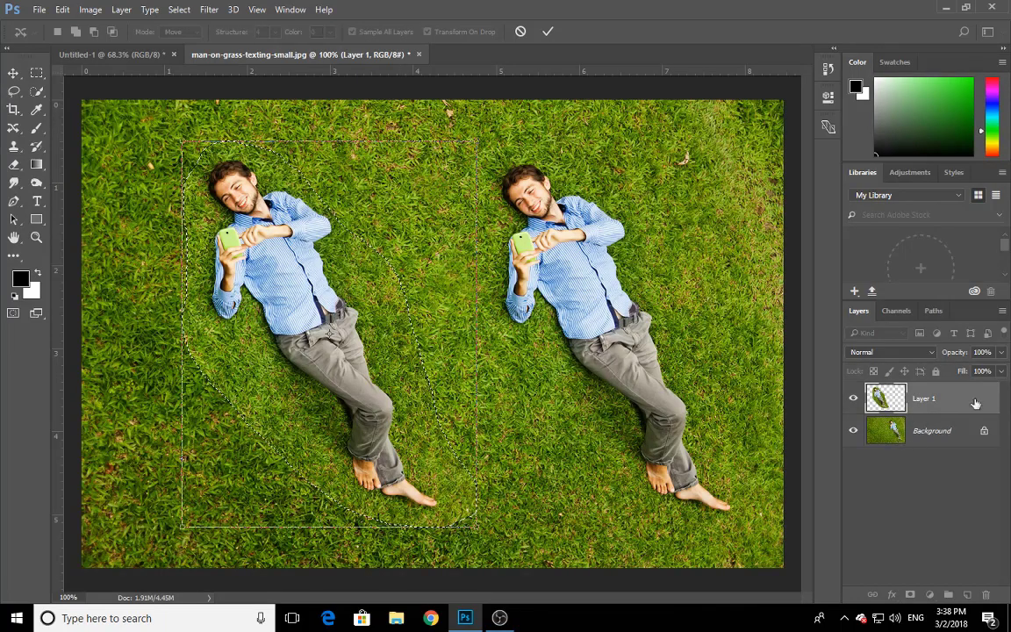
{"action": "left_click", "coordinate": [547, 33]}
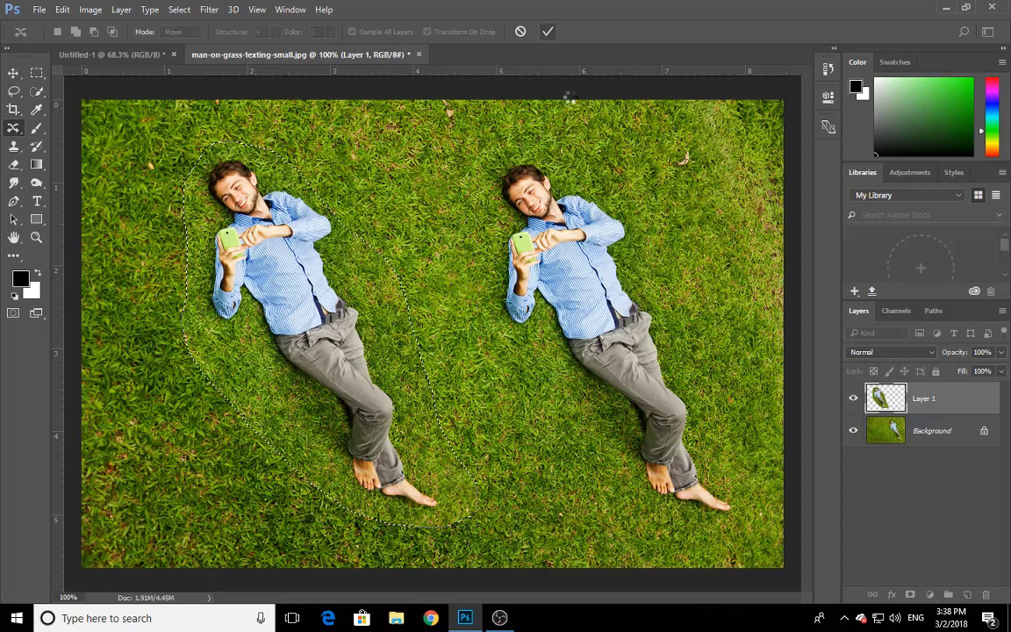
{"action": "key", "text": "F12"}
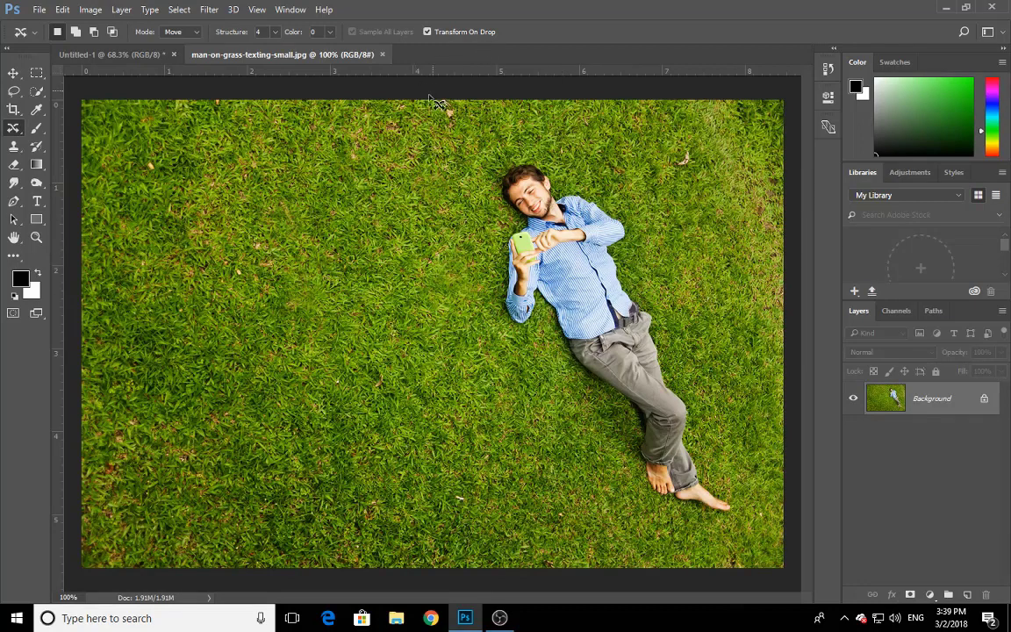
{"action": "left_click", "coordinate": [439, 301]}
{"action": "left_click", "coordinate": [455, 238]}
{"action": "key", "text": "ctrl+shift+alt+n"}
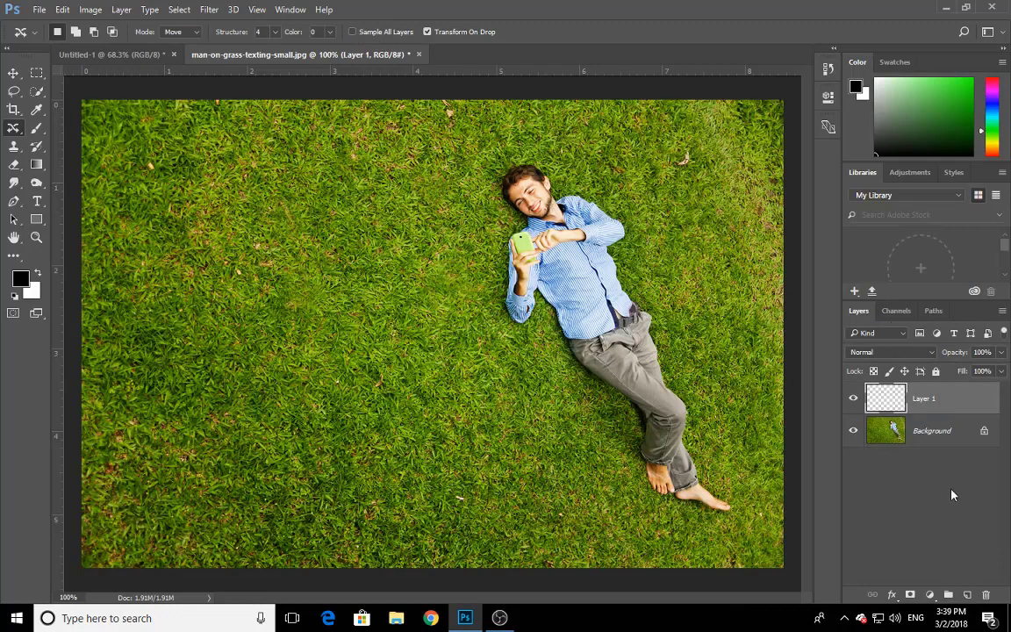
{"action": "left_click", "coordinate": [985, 594]}
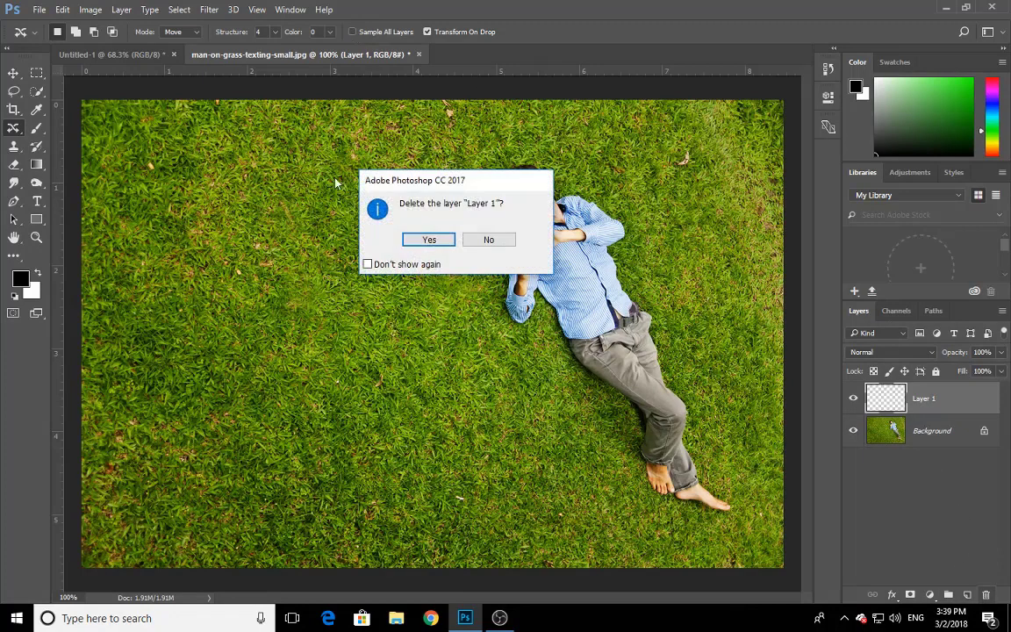
{"action": "left_click", "coordinate": [418, 242]}
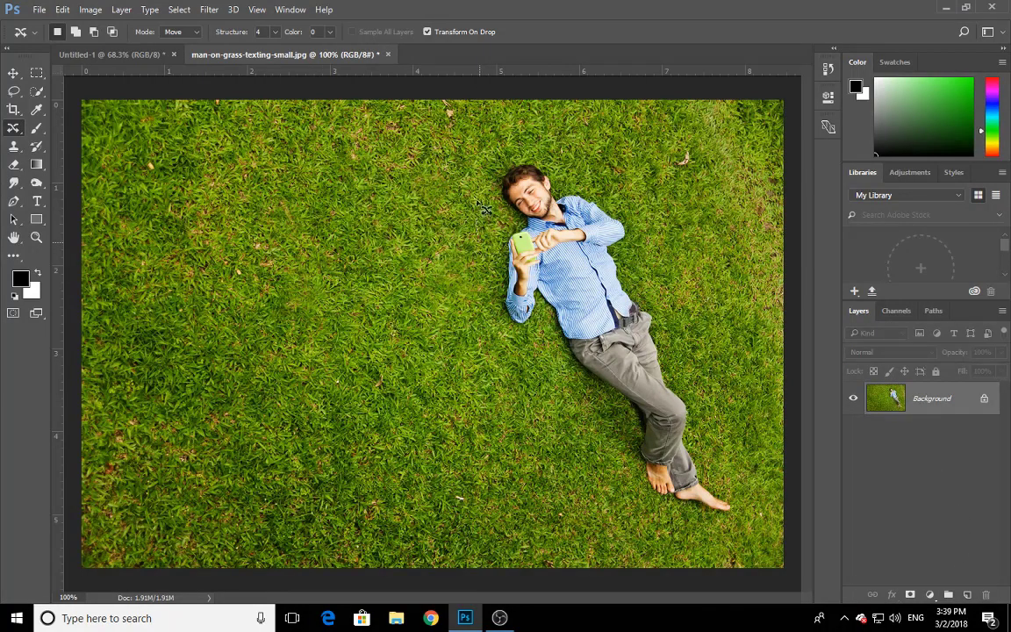
{"action": "mouse_move", "coordinate": [481, 208]}
{"action": "left_mouse_down"}
{"action": "mouse_move", "coordinate": [764, 530]}
{"action": "mouse_move", "coordinate": [623, 487]}
{"action": "mouse_move", "coordinate": [491, 377]}
{"action": "mouse_move", "coordinate": [469, 264]}
{"action": "mouse_move", "coordinate": [481, 211]}
{"action": "left_mouse_up"}
{"action": "left_click_drag", "start_coordinate": [606, 290], "coordinate": [328, 295]}
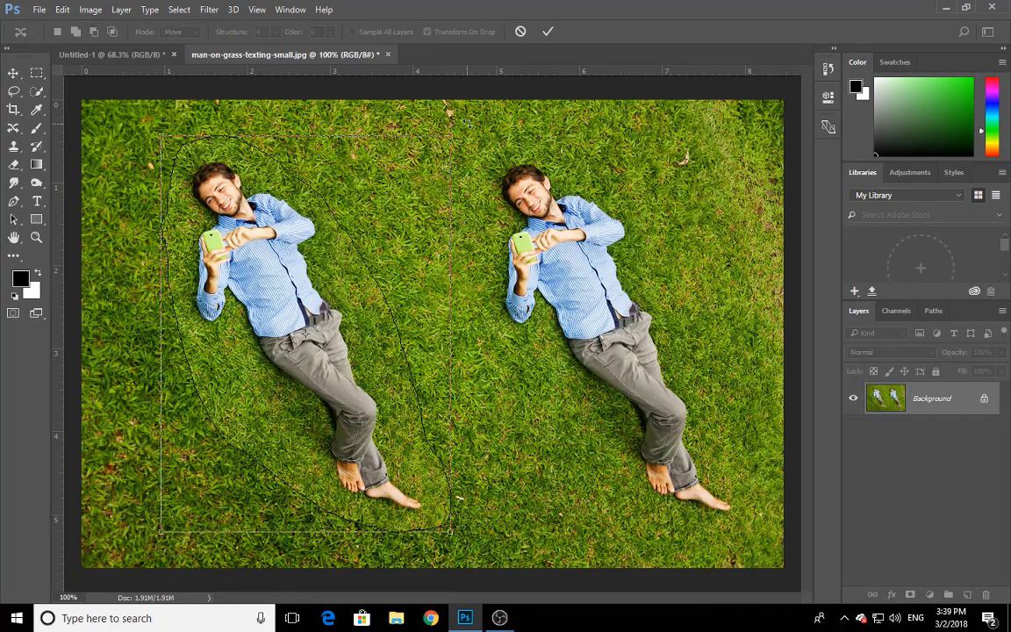
{"action": "left_click_drag", "start_coordinate": [469, 123], "coordinate": [453, 151]}
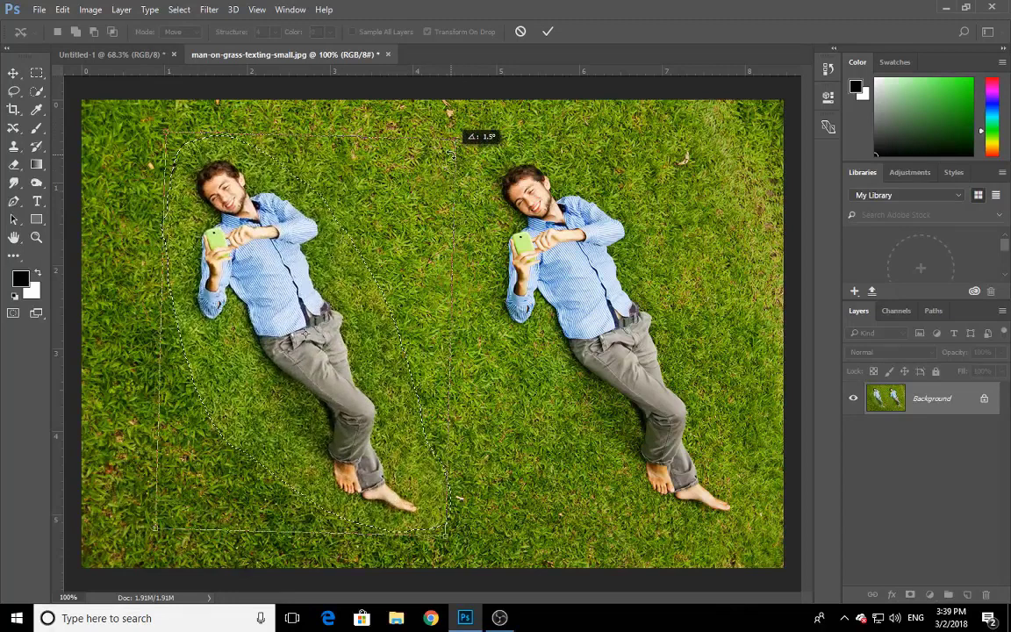
{"action": "left_click", "coordinate": [546, 32]}
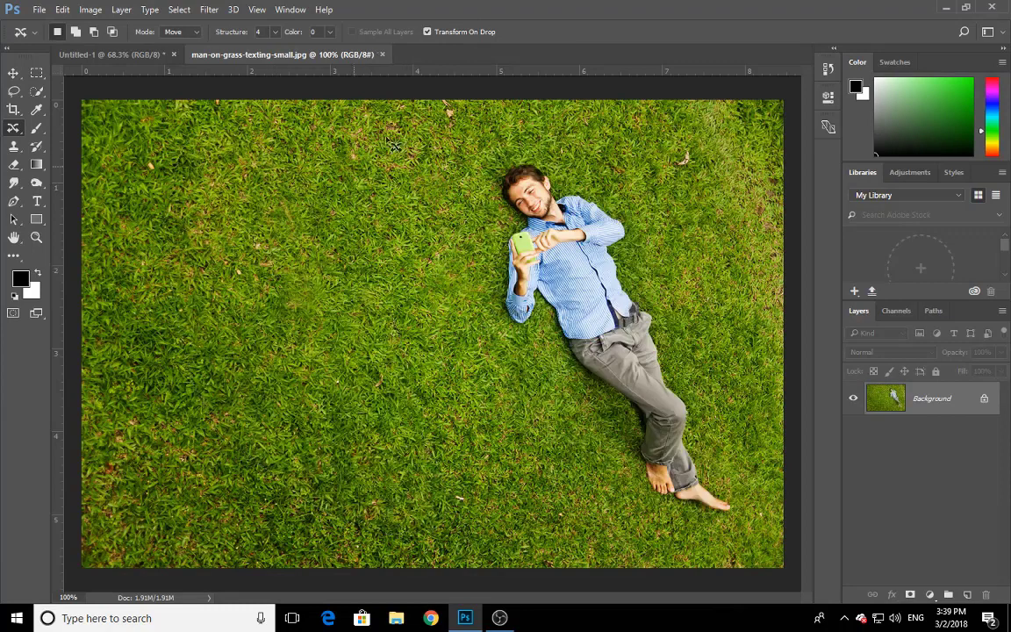
Turn off Transform On Drop, lasso the man, and drag him to the lawn's left side.
{"action": "left_click", "coordinate": [428, 32]}
{"action": "left_click_drag", "start_coordinate": [477, 274], "coordinate": [757, 526]}
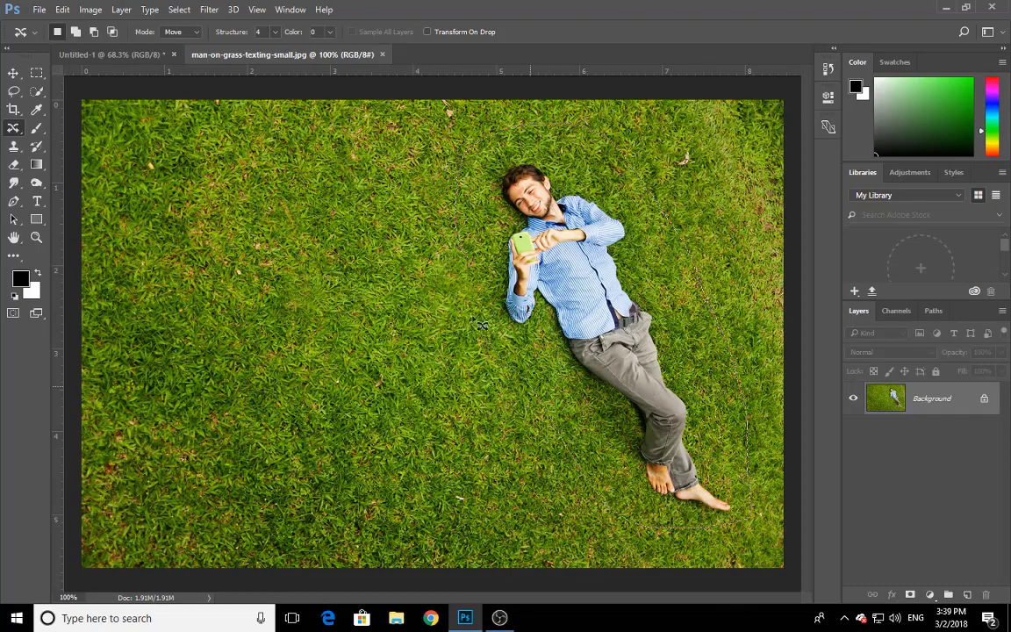
{"action": "left_click_drag", "start_coordinate": [757, 527], "coordinate": [458, 145]}
{"action": "left_click_drag", "start_coordinate": [614, 291], "coordinate": [311, 321]}
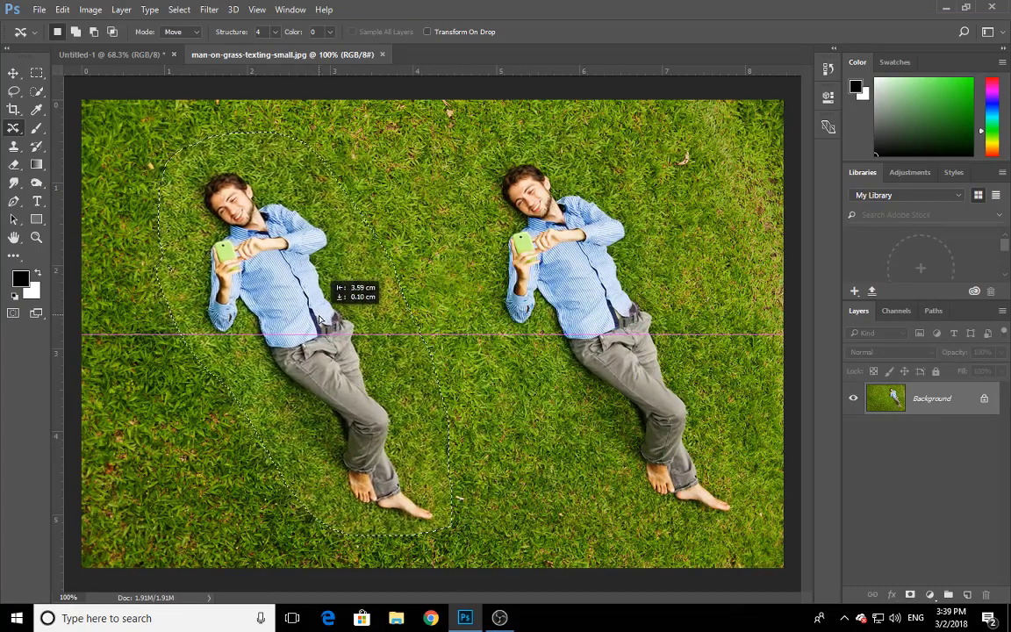
{"action": "left_click_drag", "start_coordinate": [311, 322], "coordinate": [338, 333]}
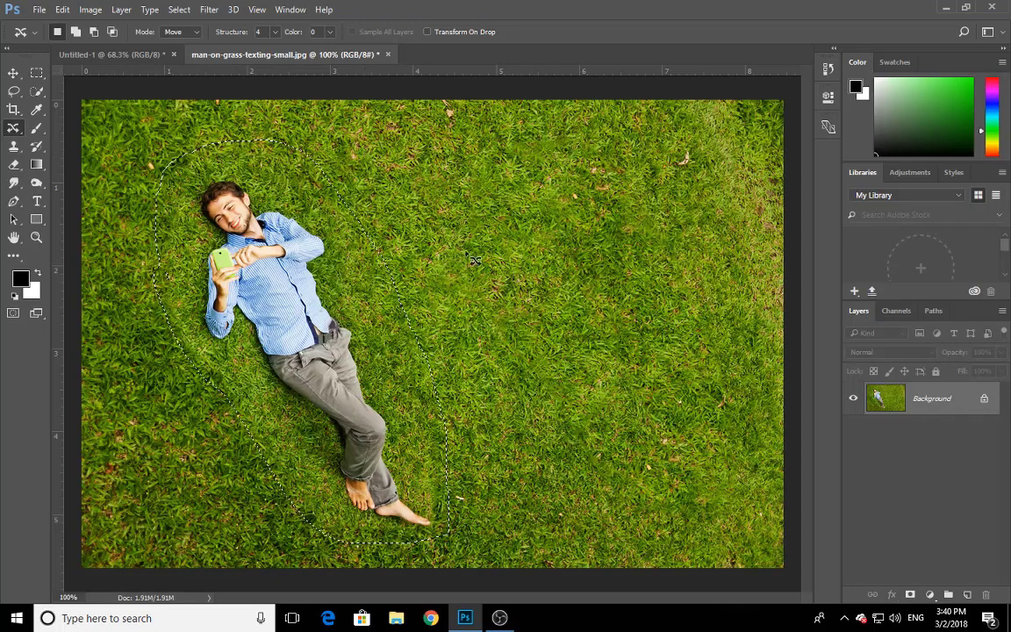
{"action": "right_click", "coordinate": [12, 128]}
{"action": "left_click", "coordinate": [13, 128]}
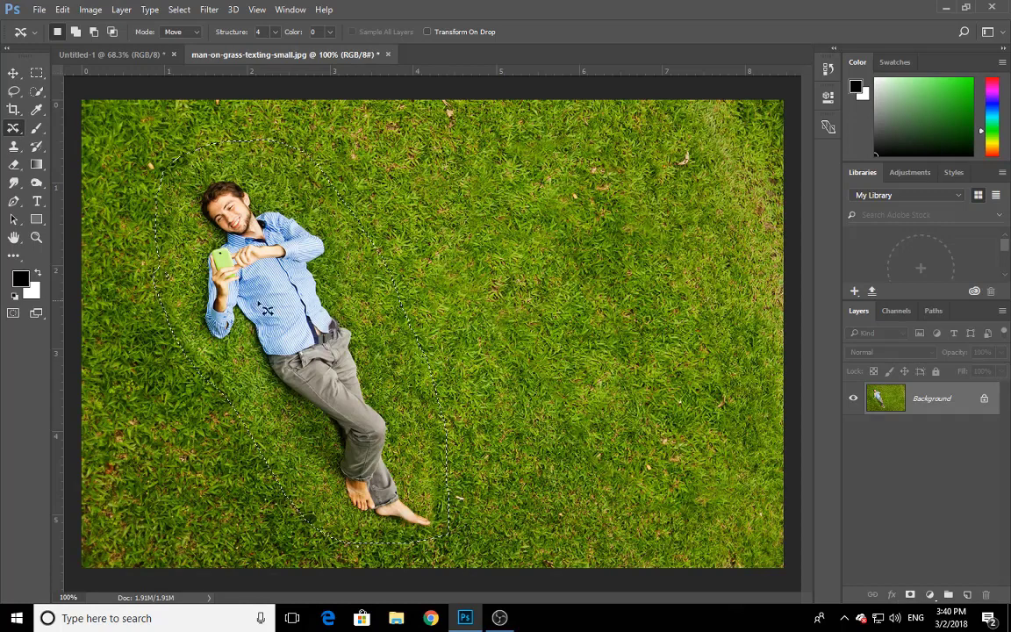
{"action": "right_click", "coordinate": [14, 127]}
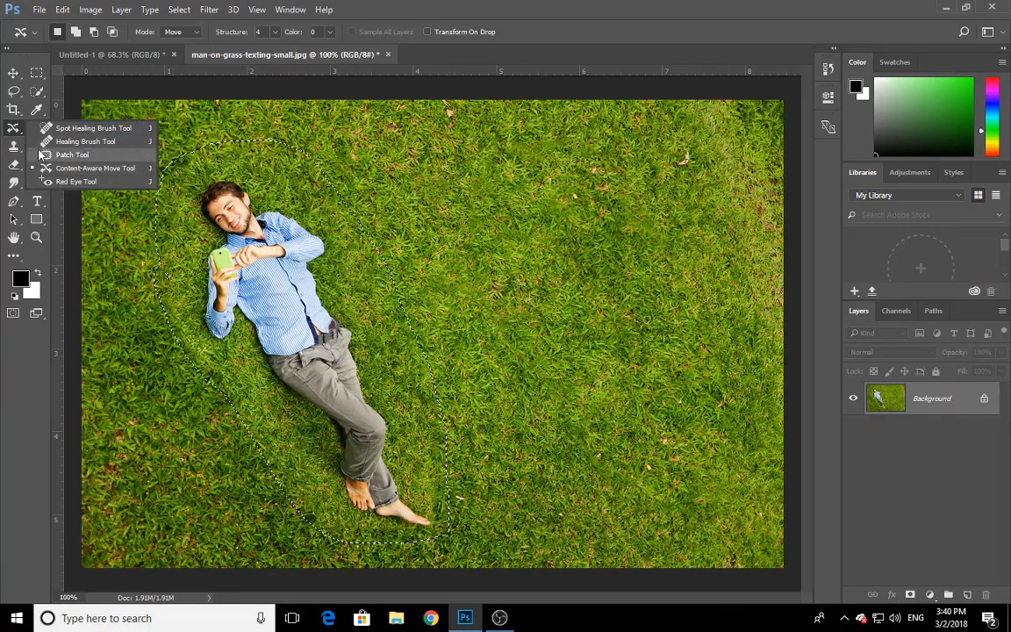
{"action": "left_click", "coordinate": [88, 120]}
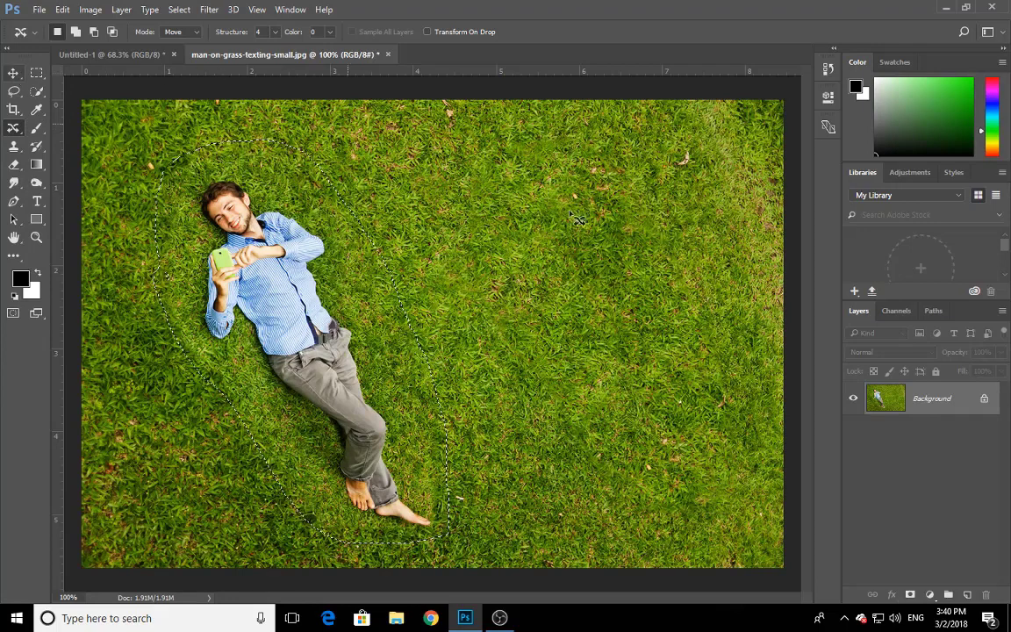